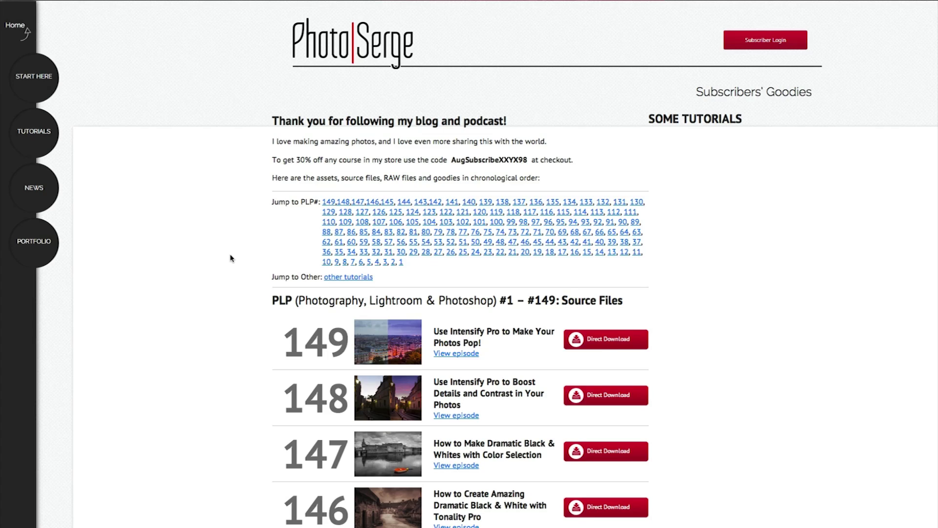
Scroll through the PhotoSerge Subscribers' Goodies episode list in Chrome.
{"action": "scroll", "coordinate": [232, 258], "scroll_direction": "down", "scroll_amount": 10}
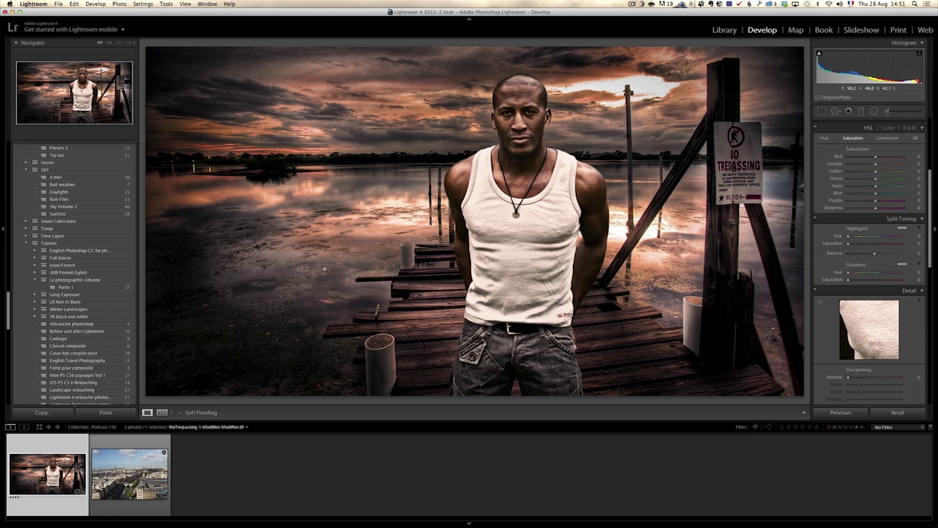
In Chrome, open the Macphun recommendations page from the Serge Ramelli tab and follow the Focus 2 link.
{"action": "key", "text": "super+Tab"}
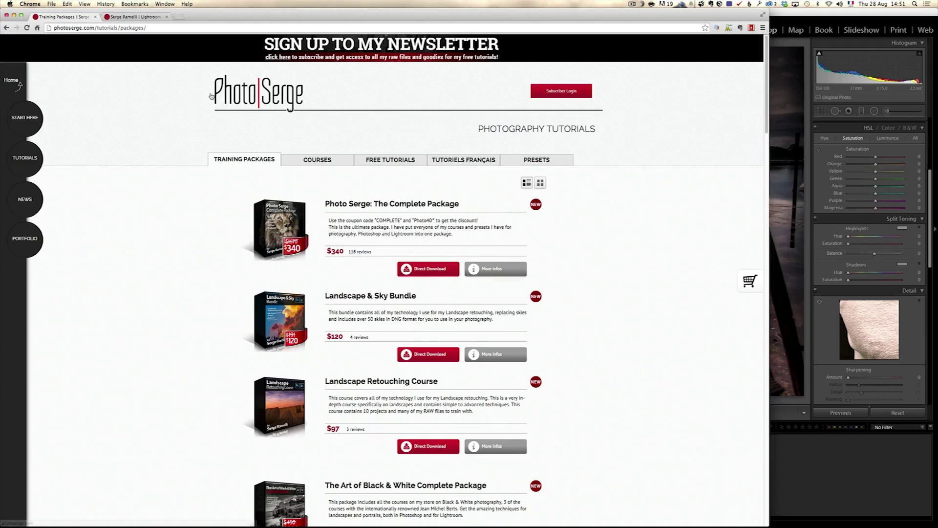
{"action": "left_click", "coordinate": [133, 16]}
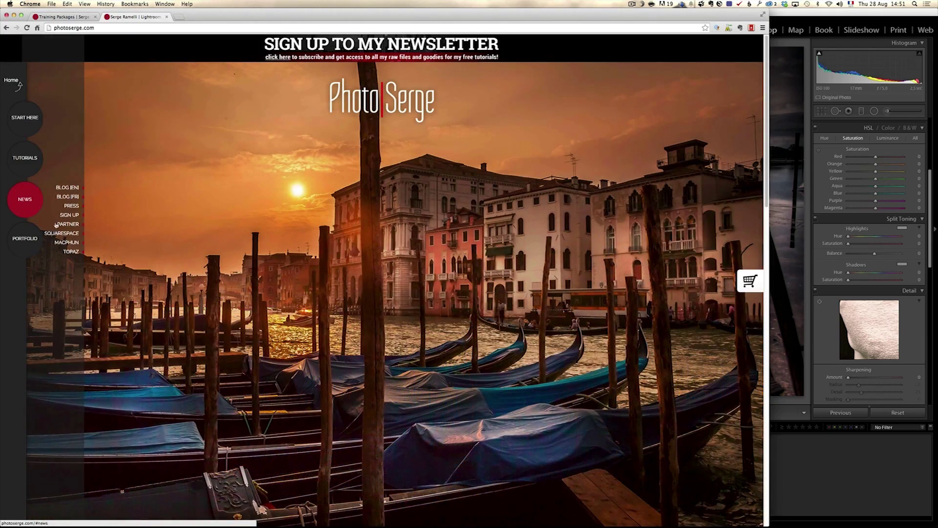
{"action": "left_click", "coordinate": [68, 245]}
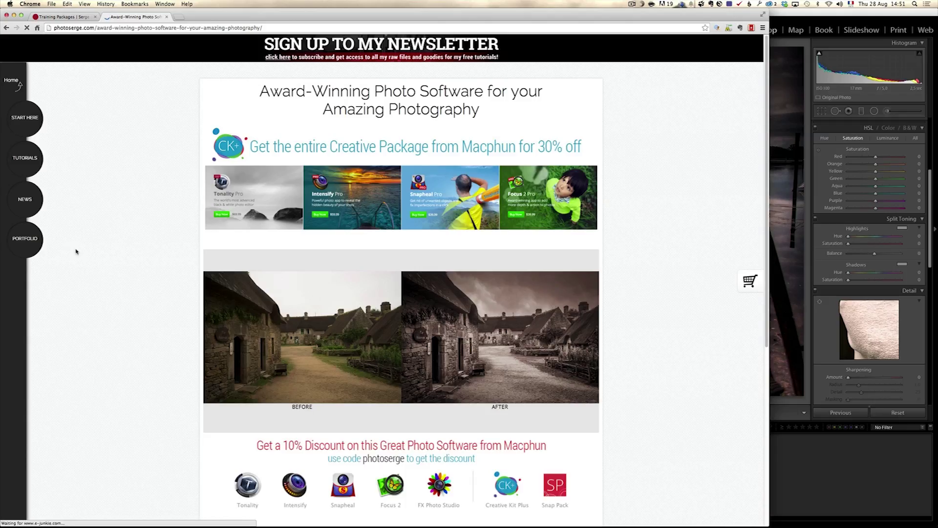
{"action": "scroll", "coordinate": [339, 294], "scroll_direction": "down", "scroll_amount": 3}
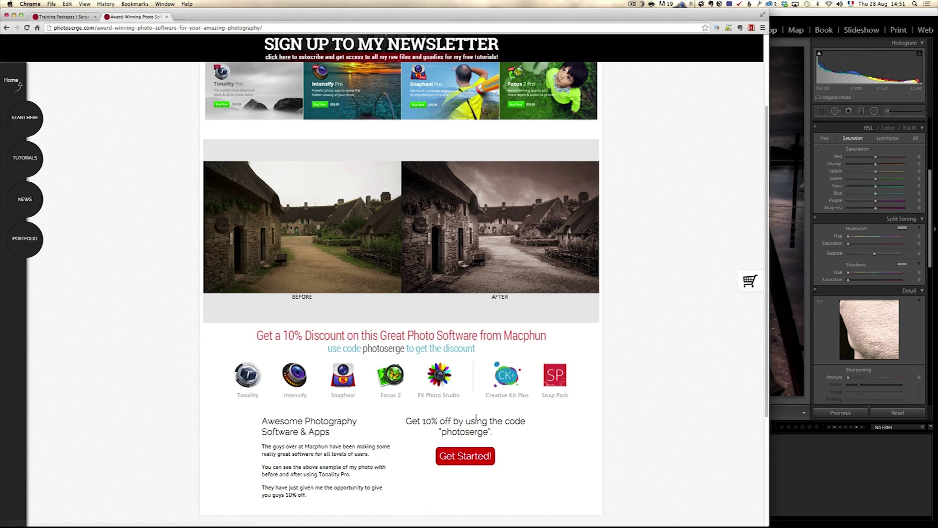
{"action": "left_click", "coordinate": [394, 389]}
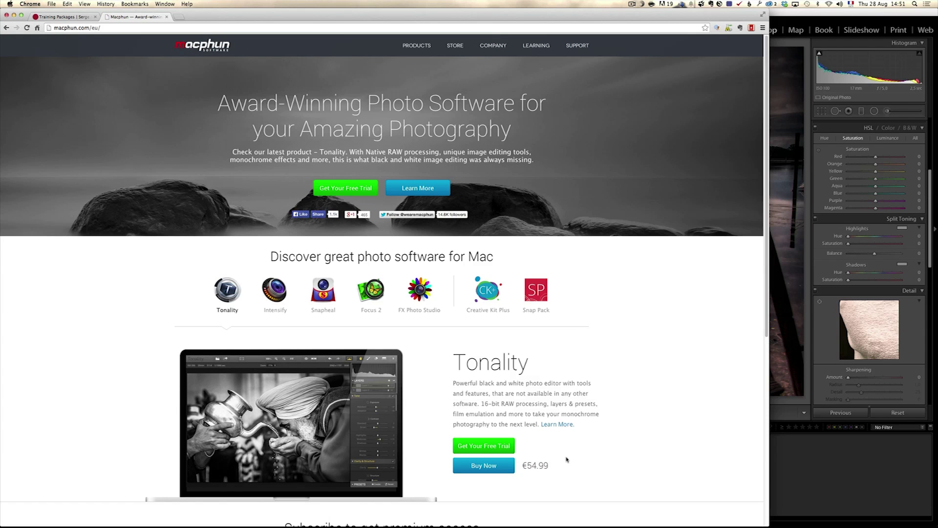
View the Focus and Creative Kit Plus product details on Macphun's site, then return to Lightroom.
{"action": "scroll", "coordinate": [566, 450], "scroll_direction": "down", "scroll_amount": 3}
{"action": "scroll", "coordinate": [533, 408], "scroll_direction": "down", "scroll_amount": 10}
{"action": "scroll", "coordinate": [533, 408], "scroll_direction": "up", "scroll_amount": 10}
{"action": "left_click", "coordinate": [375, 241]}
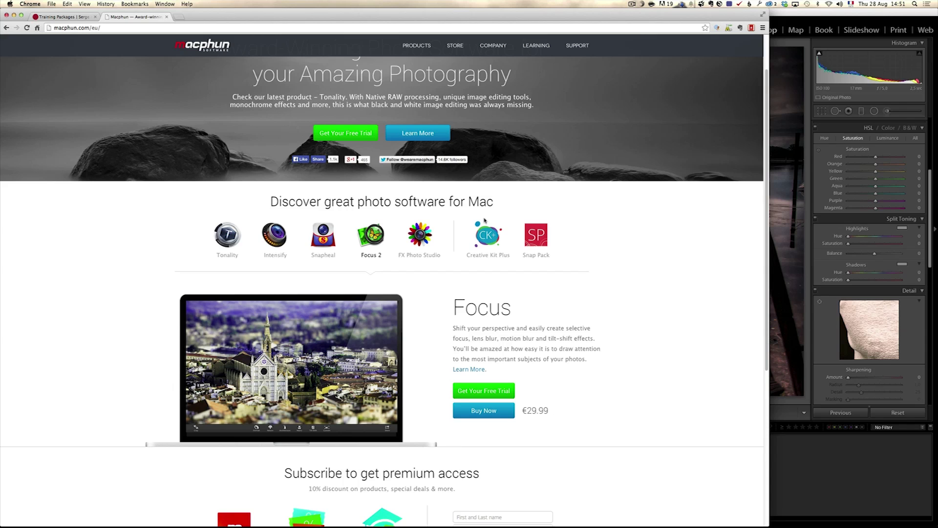
{"action": "left_click", "coordinate": [488, 235]}
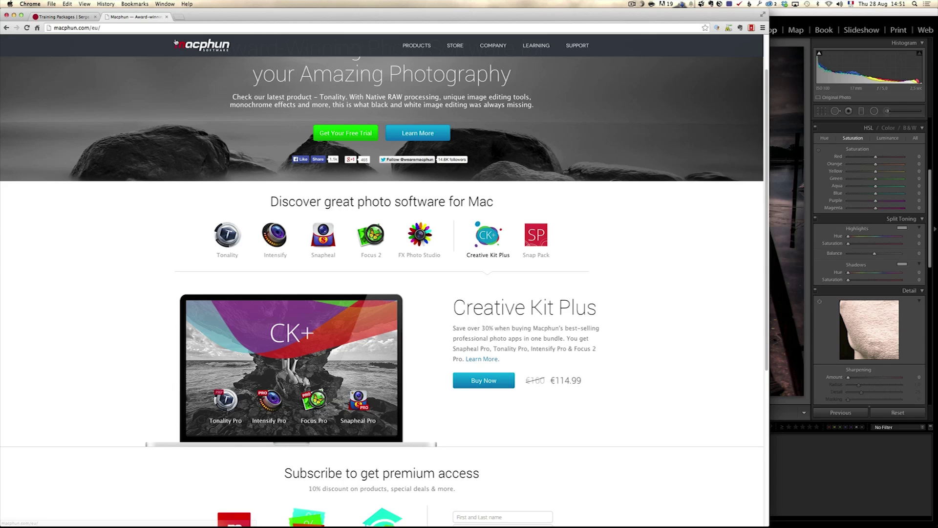
{"action": "key", "text": "super+Tab"}
{"action": "left_click", "coordinate": [287, 251]}
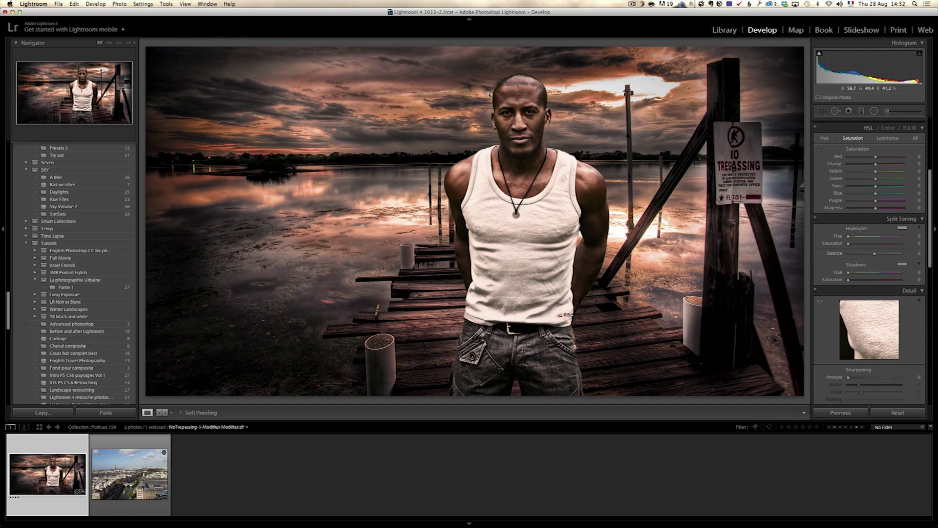
Scroll the Training Packages page in Chrome, load page two with NEXT, and return to Lightroom.
{"action": "key", "text": "super+Tab"}
{"action": "left_click", "coordinate": [300, 257]}
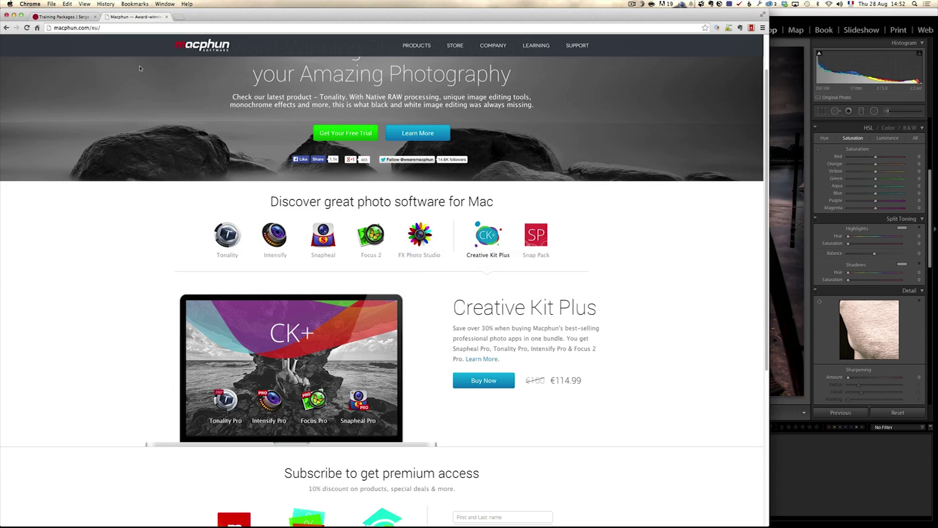
{"action": "left_click", "coordinate": [68, 16]}
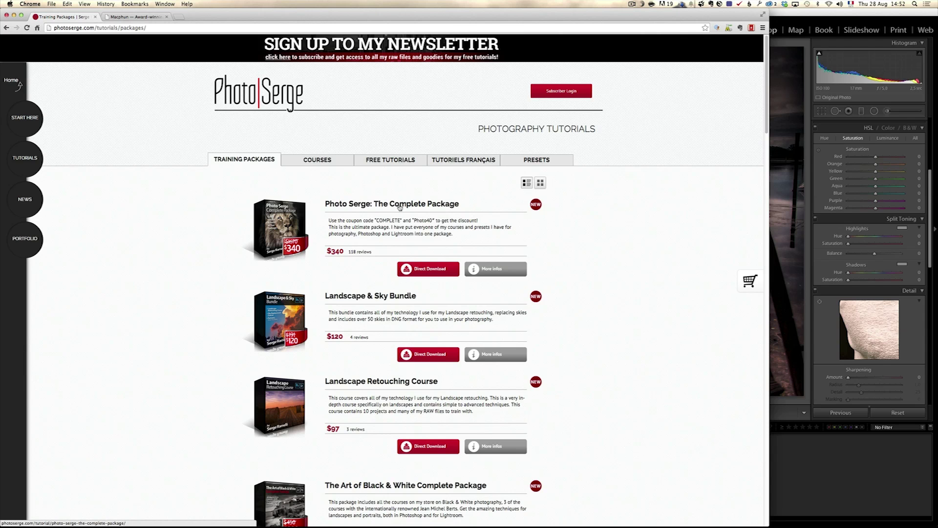
{"action": "scroll", "coordinate": [399, 208], "scroll_direction": "down", "scroll_amount": 9}
{"action": "scroll", "coordinate": [399, 207], "scroll_direction": "down", "scroll_amount": 13}
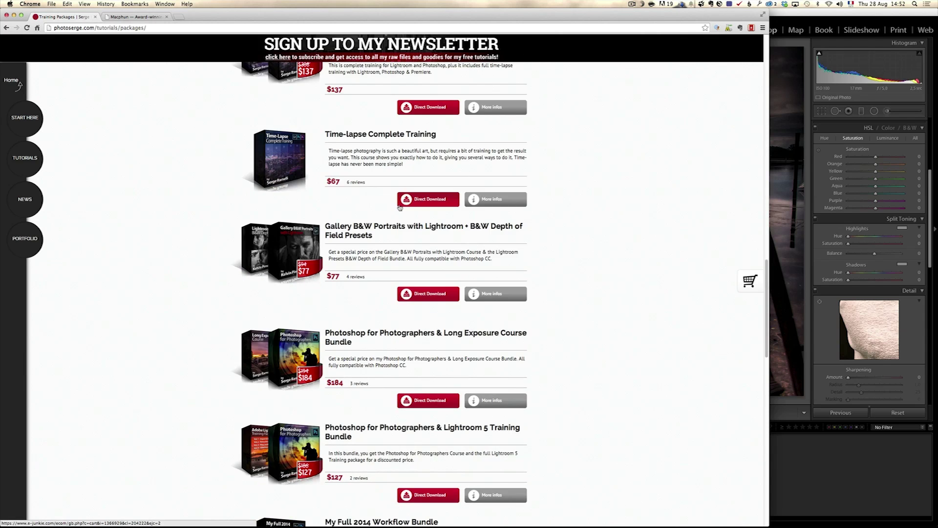
{"action": "scroll", "coordinate": [400, 207], "scroll_direction": "down", "scroll_amount": 2}
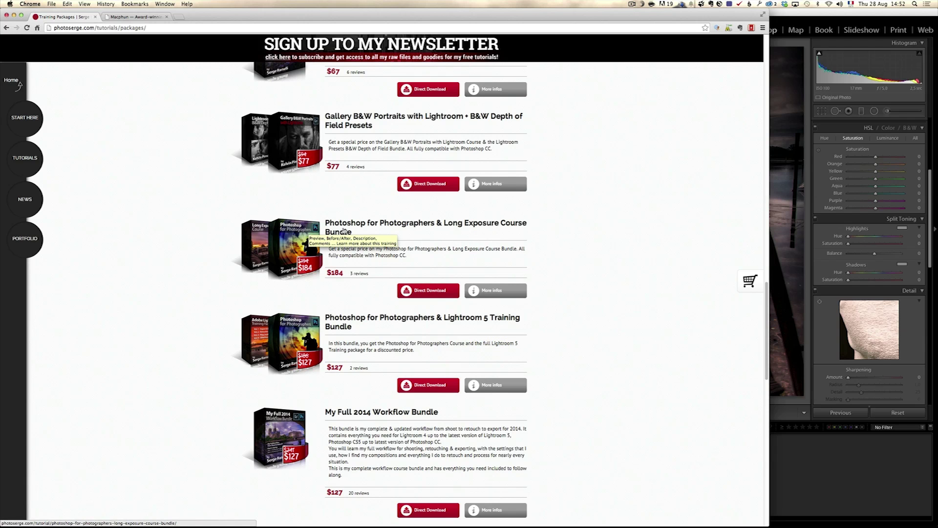
{"action": "scroll", "coordinate": [347, 231], "scroll_direction": "down", "scroll_amount": 12}
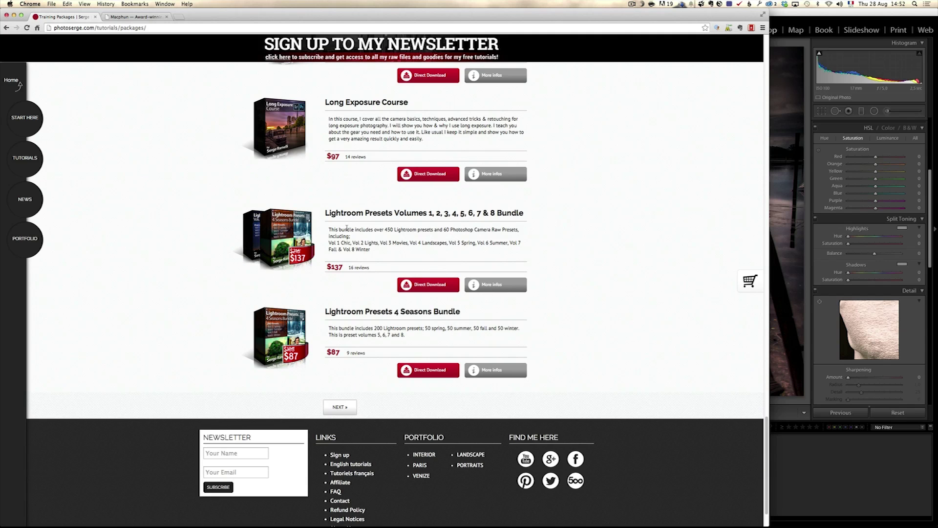
{"action": "left_click", "coordinate": [342, 408]}
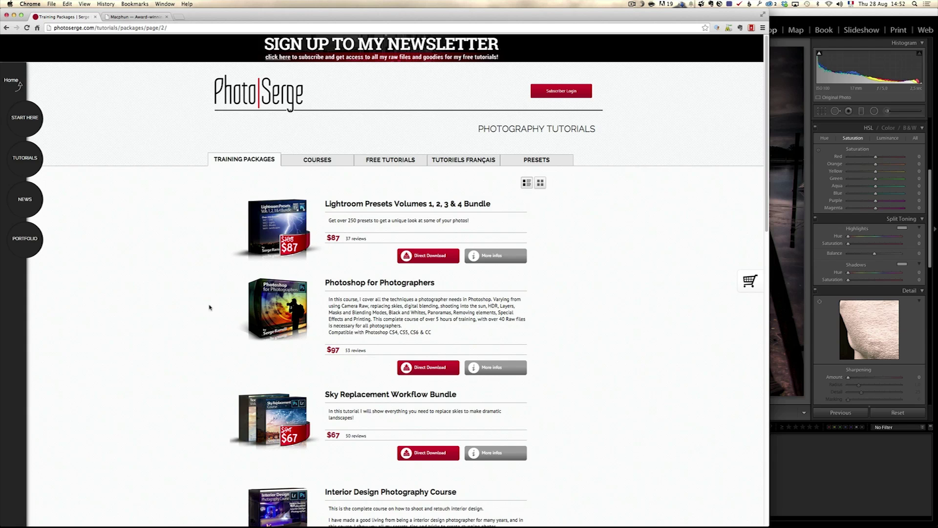
{"action": "key", "text": "super+Tab"}
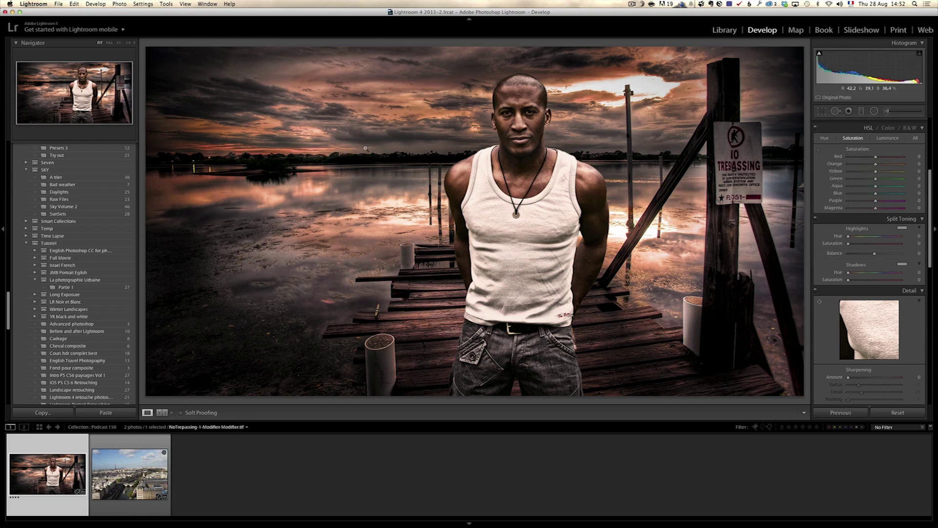
Open the pier portrait in Focus 2 Pro via Edit In, as a copy with Lightroom adjustments.
{"action": "right_click", "coordinate": [53, 444]}
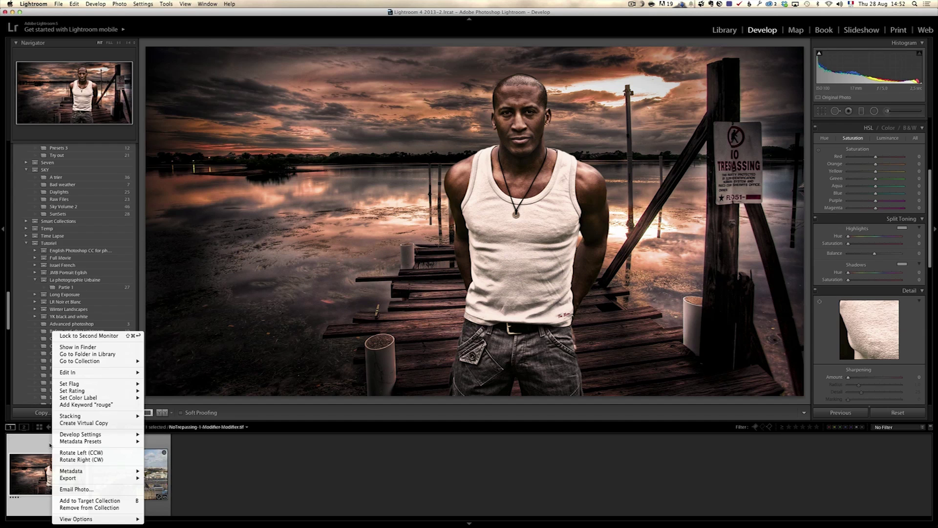
{"action": "mouse_move", "coordinate": [71, 373]}
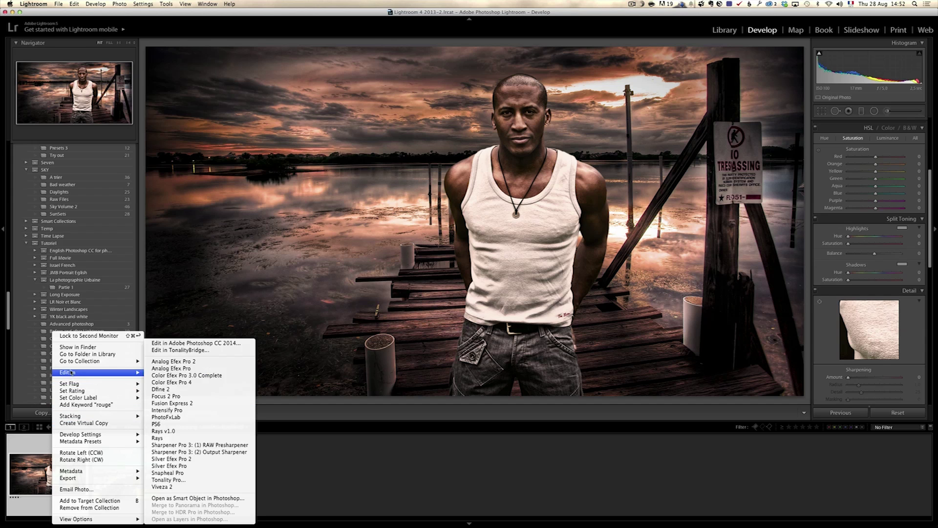
{"action": "left_click", "coordinate": [192, 396]}
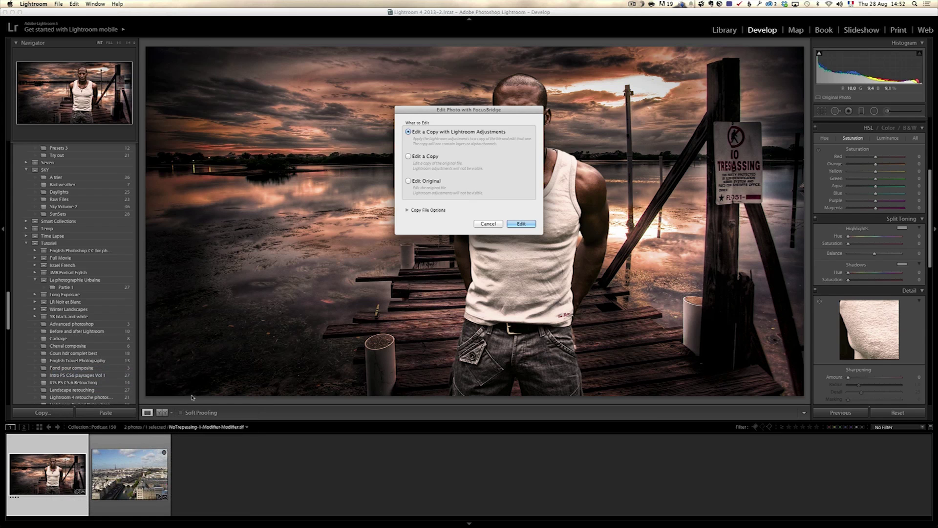
{"action": "left_click", "coordinate": [523, 224]}
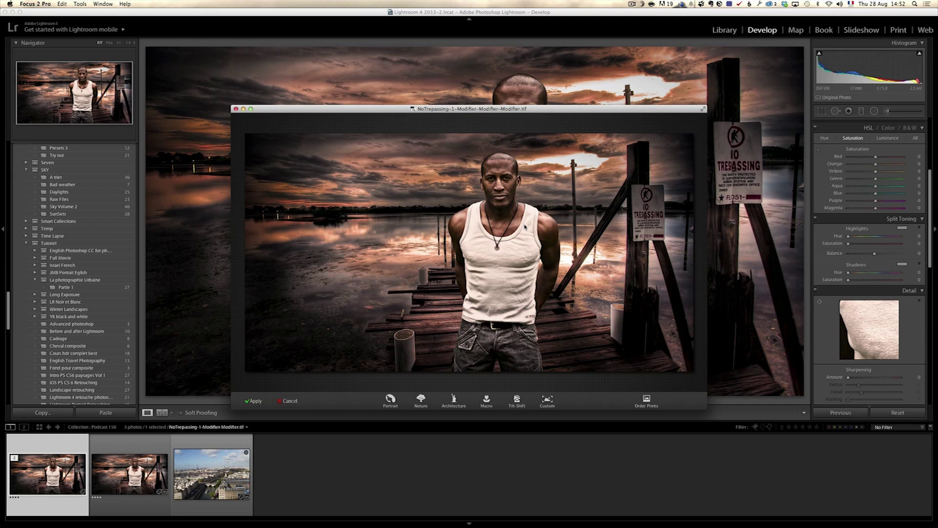
Maximize Focus 2 Pro, apply the Portrait preset, and stretch a tall focus ellipse over the man.
{"action": "left_click", "coordinate": [251, 109]}
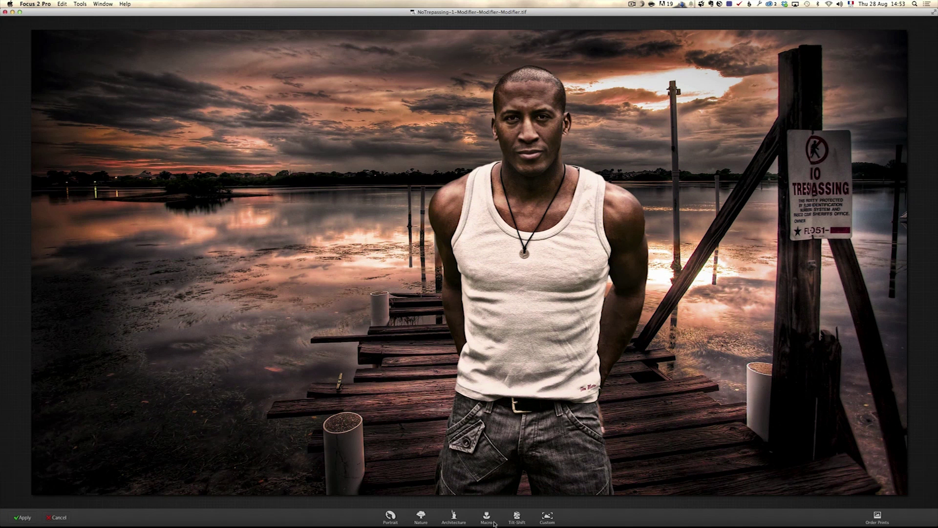
{"action": "left_click", "coordinate": [391, 516]}
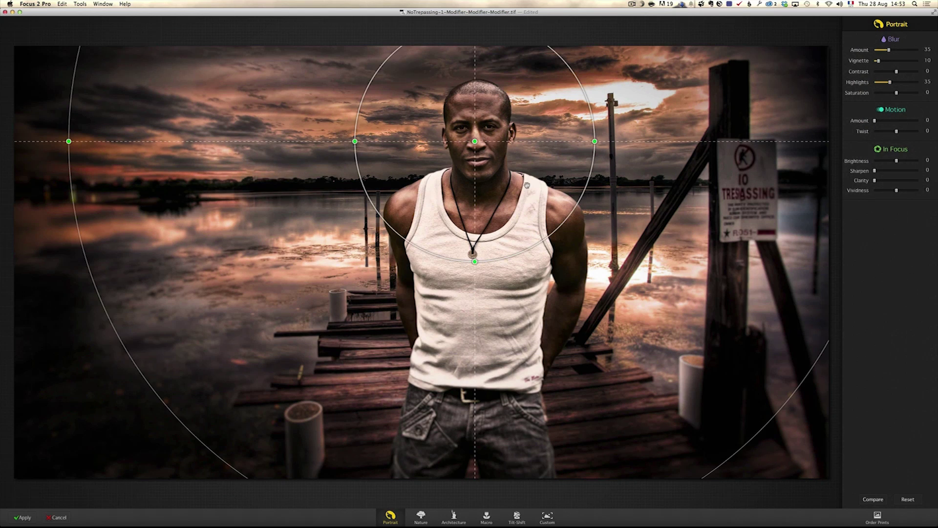
{"action": "left_click_drag", "start_coordinate": [474, 141], "coordinate": [482, 166]}
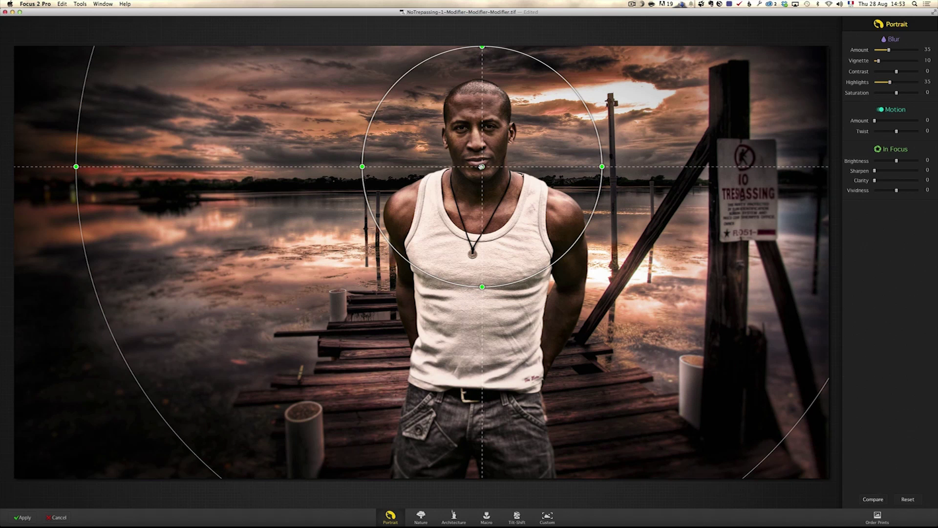
{"action": "mouse_move", "coordinate": [482, 167]}
{"action": "left_mouse_down"}
{"action": "mouse_move", "coordinate": [484, 191]}
{"action": "mouse_move", "coordinate": [480, 164]}
{"action": "left_mouse_up"}
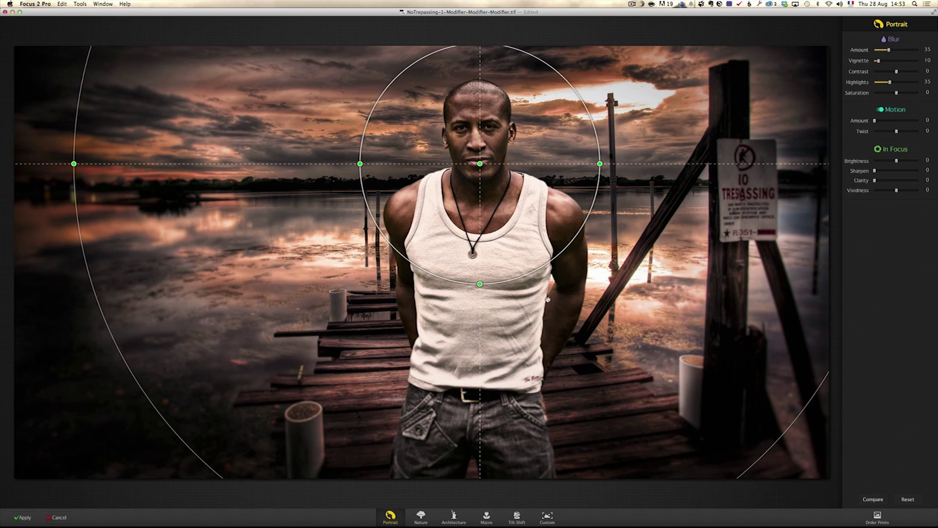
{"action": "left_click_drag", "start_coordinate": [480, 165], "coordinate": [482, 208]}
{"action": "left_click_drag", "start_coordinate": [481, 329], "coordinate": [481, 385]}
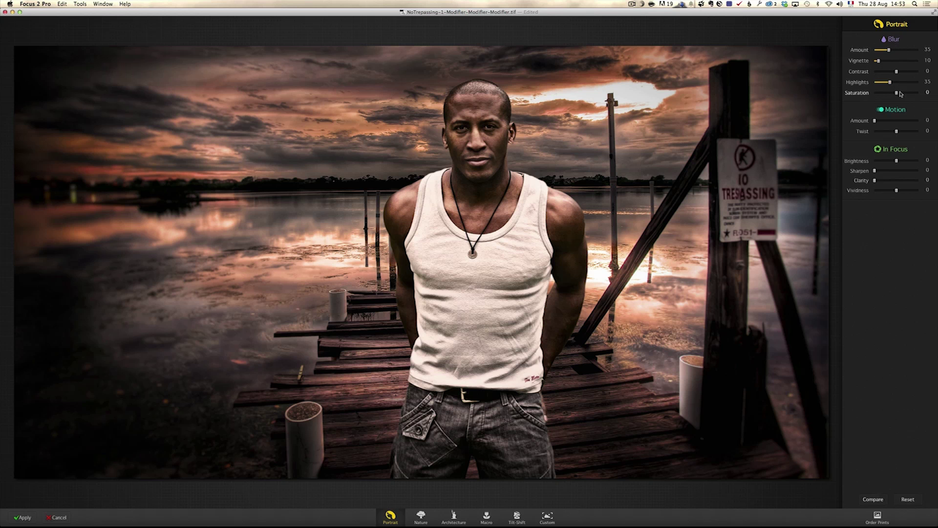
Narrow the focus ellipse from both sides and settle the background Blur Amount at 41.
{"action": "mouse_move", "coordinate": [228, 336]}
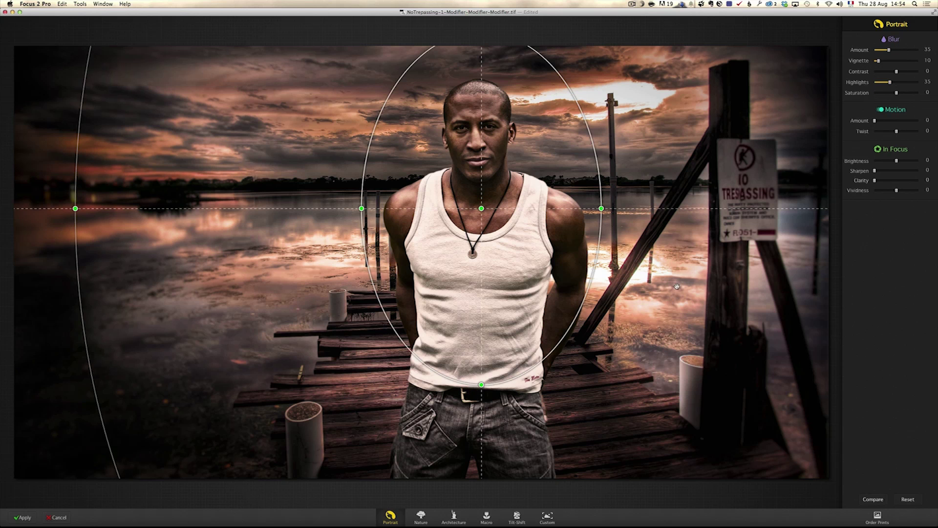
{"action": "left_click_drag", "start_coordinate": [889, 50], "coordinate": [903, 53]}
{"action": "mouse_move", "coordinate": [549, 64]}
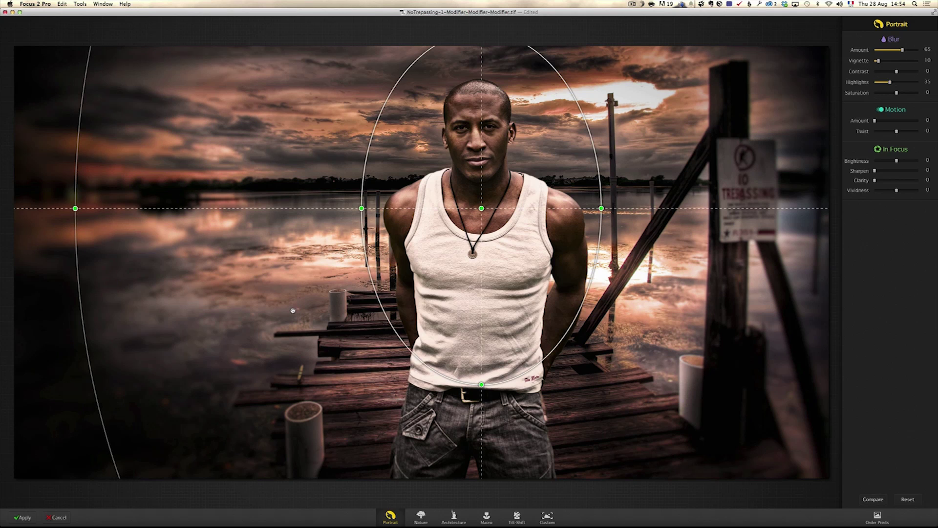
{"action": "left_click_drag", "start_coordinate": [361, 208], "coordinate": [386, 208]}
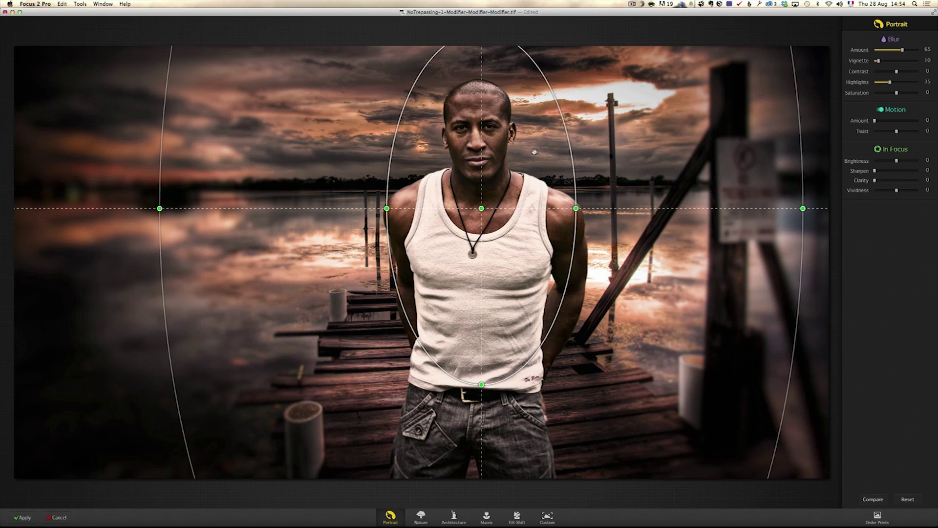
{"action": "left_click_drag", "start_coordinate": [576, 208], "coordinate": [561, 209]}
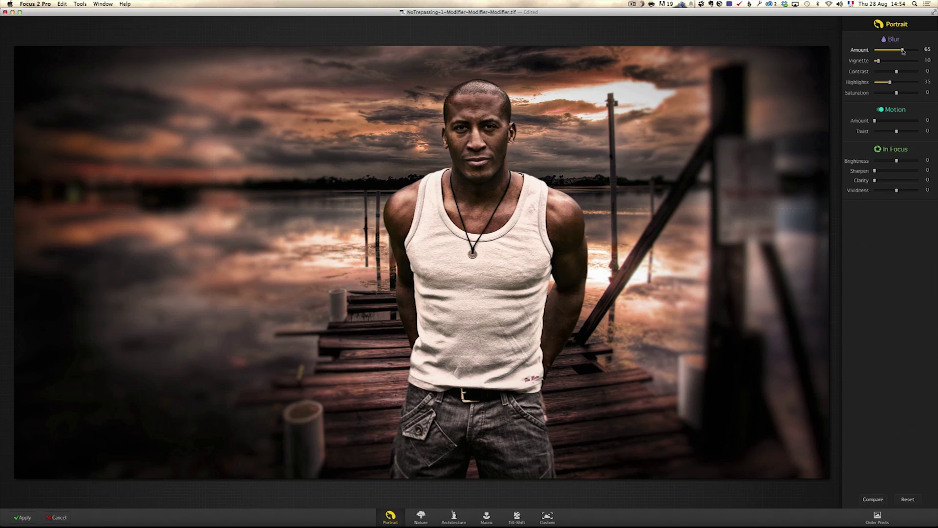
{"action": "left_click_drag", "start_coordinate": [903, 51], "coordinate": [892, 51]}
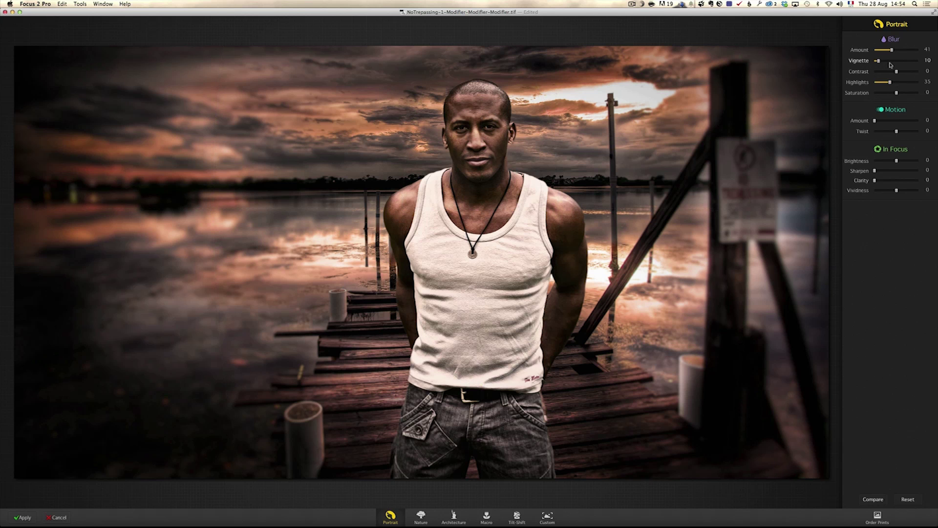
Reduce the vignette to 5, nudge the focus area lower, and set Contrast -3 with Highlights 26.
{"action": "mouse_move", "coordinate": [878, 62]}
{"action": "left_mouse_down"}
{"action": "mouse_move", "coordinate": [892, 63]}
{"action": "mouse_move", "coordinate": [883, 62]}
{"action": "left_mouse_up"}
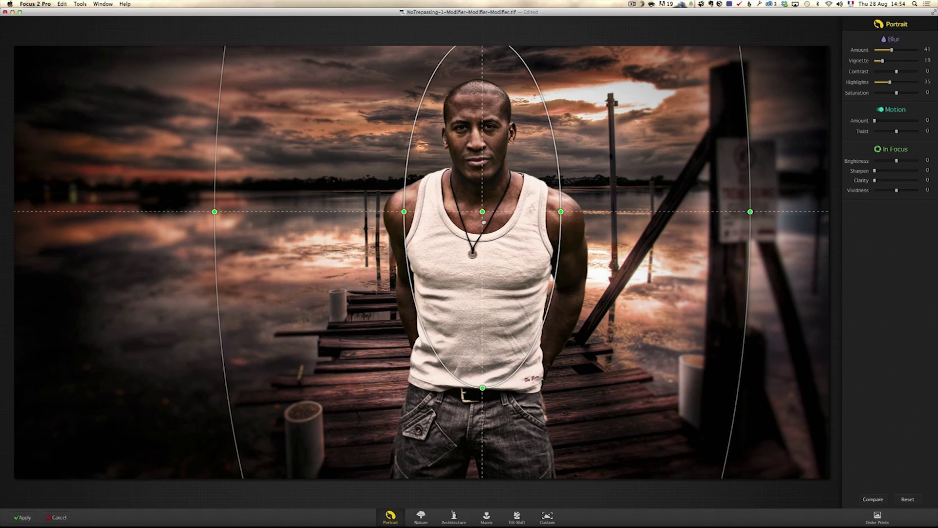
{"action": "left_click_drag", "start_coordinate": [484, 221], "coordinate": [484, 226]}
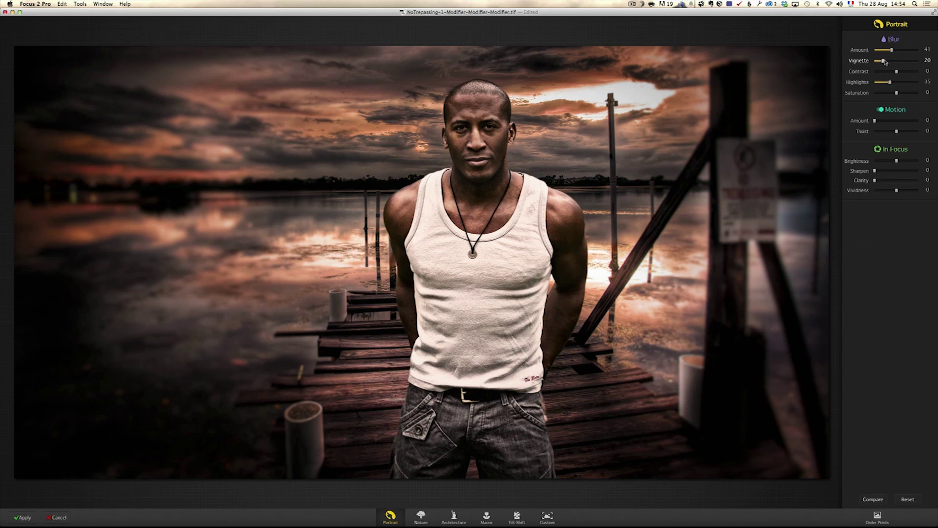
{"action": "left_click_drag", "start_coordinate": [887, 61], "coordinate": [876, 60]}
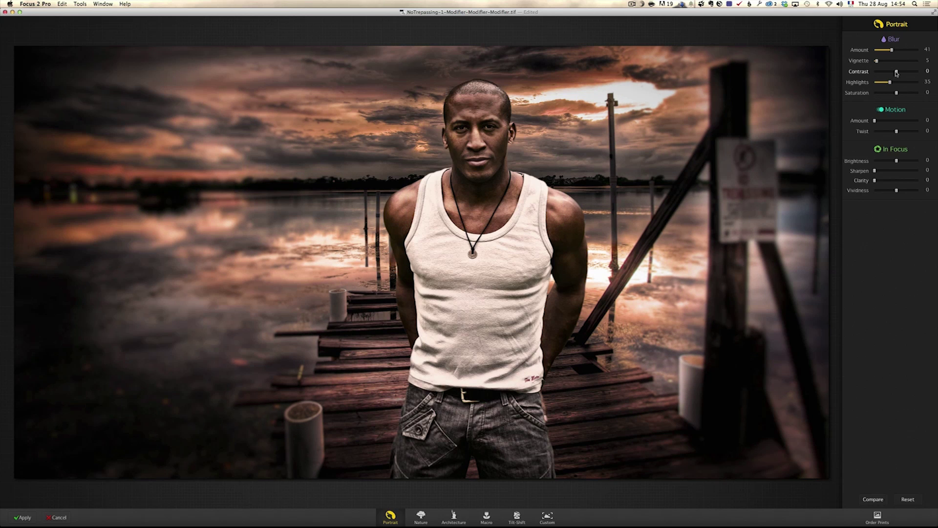
{"action": "mouse_move", "coordinate": [897, 72]}
{"action": "left_mouse_down"}
{"action": "mouse_move", "coordinate": [888, 72]}
{"action": "mouse_move", "coordinate": [918, 86]}
{"action": "mouse_move", "coordinate": [887, 85]}
{"action": "left_mouse_up"}
Desaturate the background to -29, add motion blur, and resize the focus ellipse around the man.
{"action": "mouse_move", "coordinate": [495, 251]}
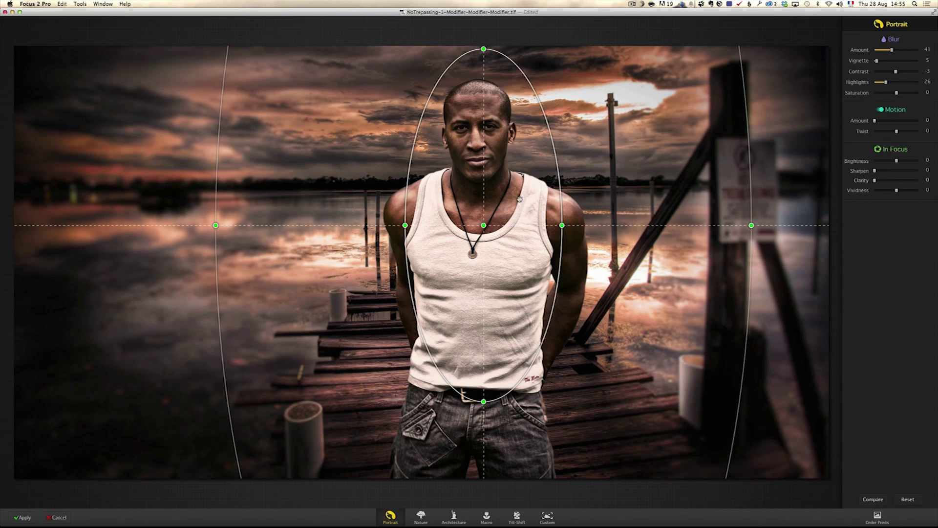
{"action": "mouse_move", "coordinate": [896, 93]}
{"action": "left_mouse_down"}
{"action": "mouse_move", "coordinate": [912, 94]}
{"action": "mouse_move", "coordinate": [902, 95]}
{"action": "left_mouse_up"}
{"action": "left_click_drag", "start_coordinate": [899, 93], "coordinate": [893, 94]}
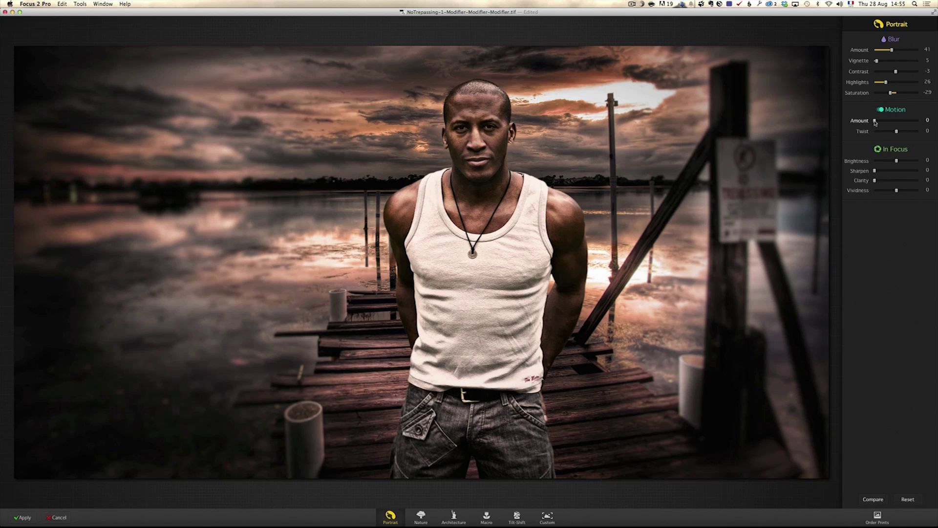
{"action": "left_click_drag", "start_coordinate": [876, 123], "coordinate": [899, 123]}
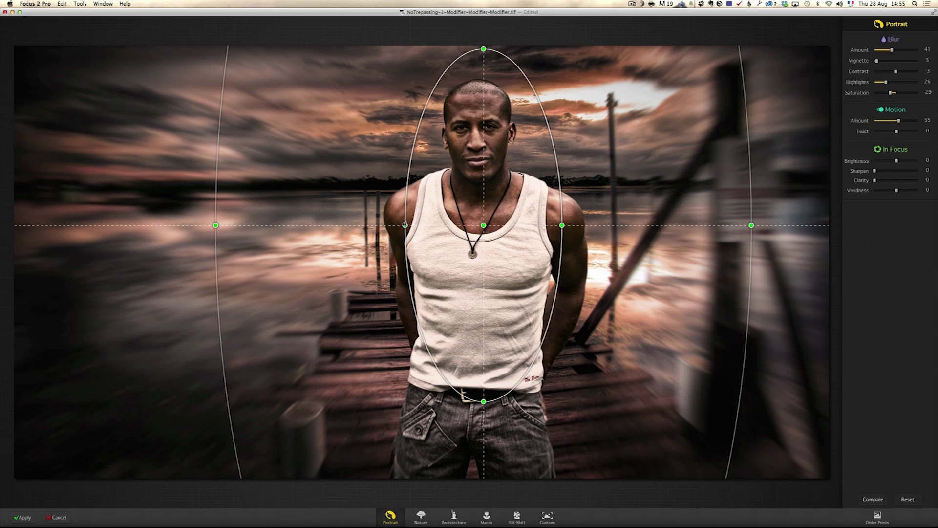
{"action": "left_click_drag", "start_coordinate": [405, 225], "coordinate": [405, 224]}
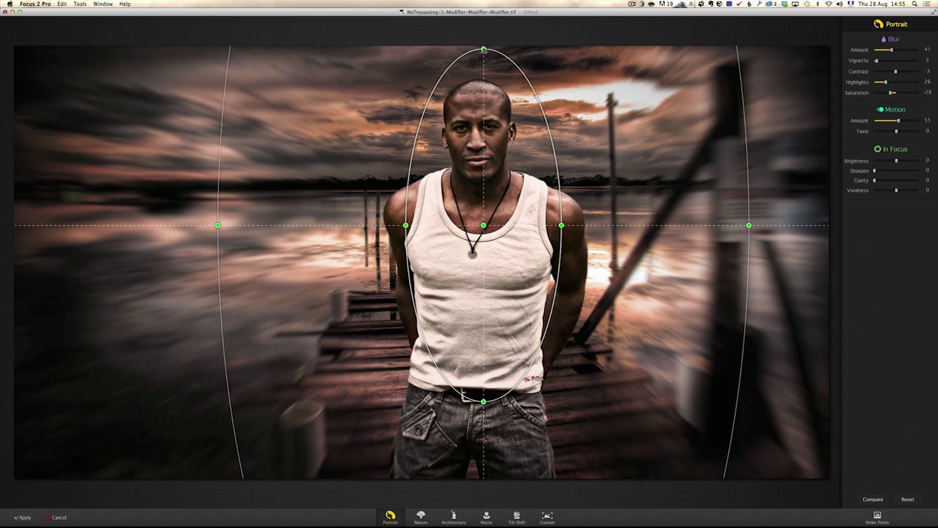
{"action": "left_click_drag", "start_coordinate": [484, 49], "coordinate": [484, 68]}
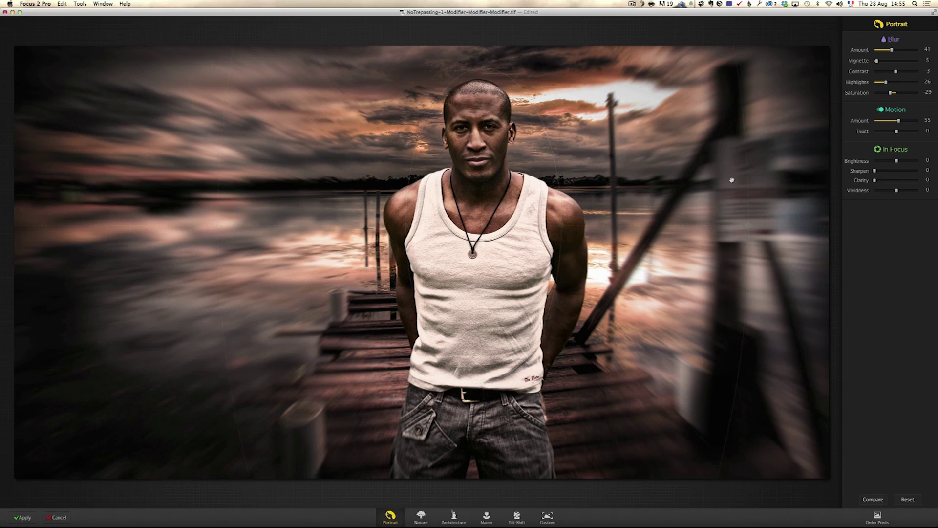
{"action": "left_click_drag", "start_coordinate": [561, 225], "coordinate": [568, 225]}
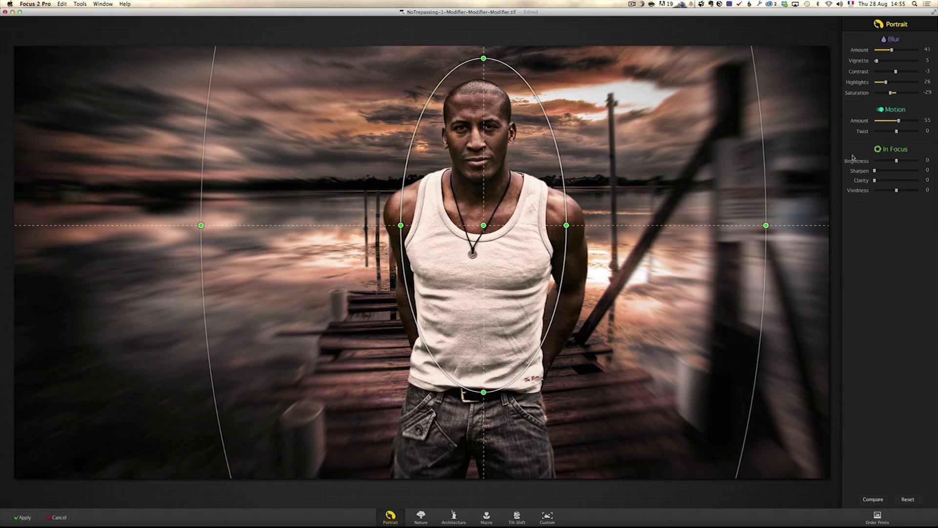
Add Twist +35, lower Blur Amount to 18 and Motion Amount to 34, and re-level the ellipse.
{"action": "mouse_move", "coordinate": [897, 131]}
{"action": "left_mouse_down"}
{"action": "mouse_move", "coordinate": [932, 133]}
{"action": "mouse_move", "coordinate": [906, 132]}
{"action": "left_mouse_up"}
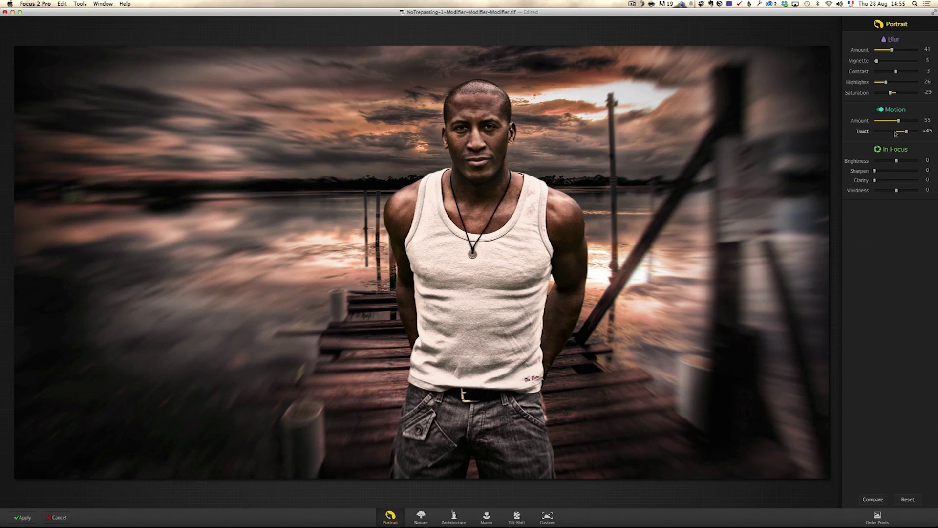
{"action": "left_click_drag", "start_coordinate": [891, 50], "coordinate": [882, 50]}
{"action": "left_click_drag", "start_coordinate": [899, 120], "coordinate": [890, 120]}
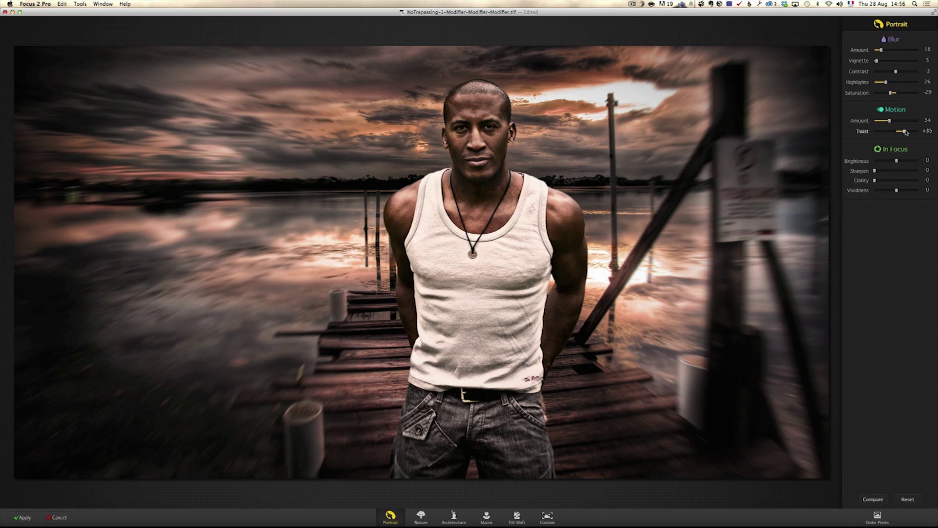
{"action": "left_click_drag", "start_coordinate": [487, 267], "coordinate": [478, 225]}
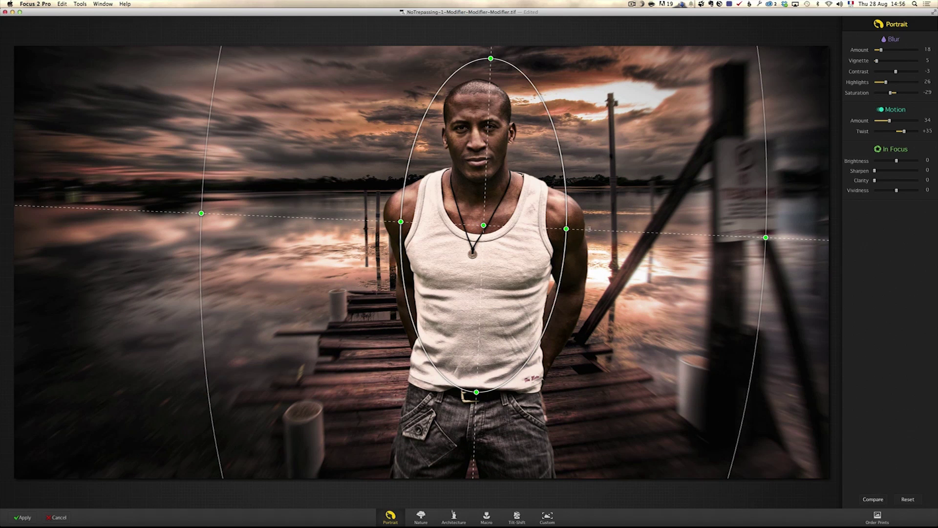
{"action": "left_click_drag", "start_coordinate": [589, 228], "coordinate": [592, 226]}
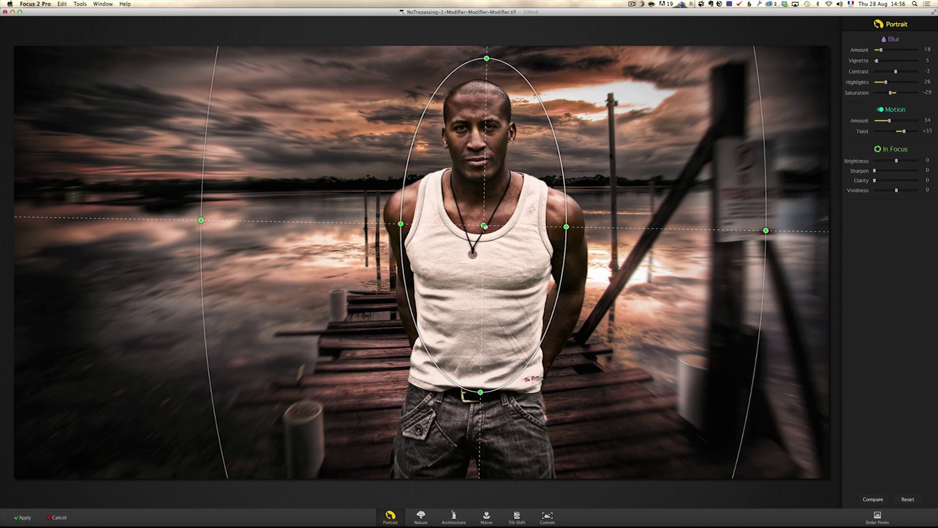
Move the focus ellipse slightly down and set In Focus Clarity 41 and Sharpen 16.
{"action": "mouse_move", "coordinate": [484, 225]}
{"action": "left_mouse_down"}
{"action": "mouse_move", "coordinate": [480, 251]}
{"action": "mouse_move", "coordinate": [481, 238]}
{"action": "left_mouse_up"}
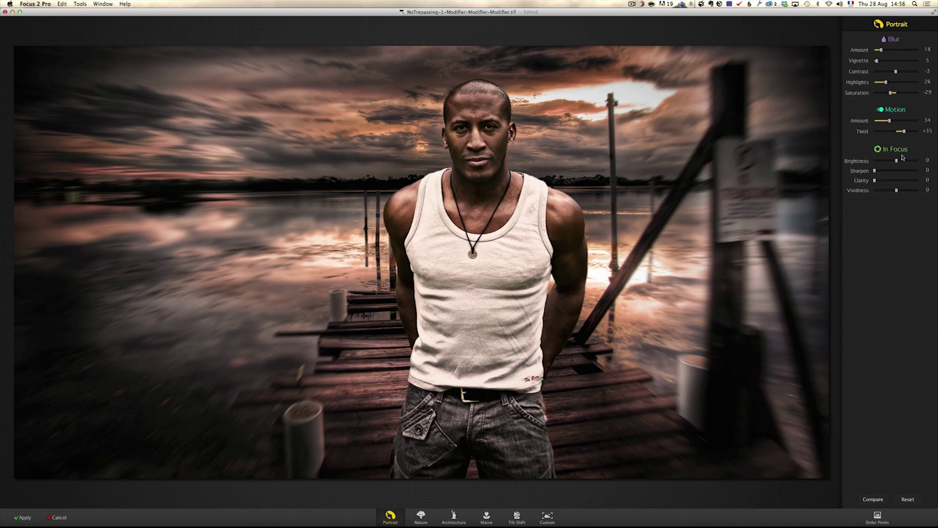
{"action": "mouse_move", "coordinate": [537, 155]}
{"action": "mouse_move", "coordinate": [875, 180]}
{"action": "left_mouse_down"}
{"action": "mouse_move", "coordinate": [900, 181]}
{"action": "mouse_move", "coordinate": [885, 172]}
{"action": "left_mouse_up"}
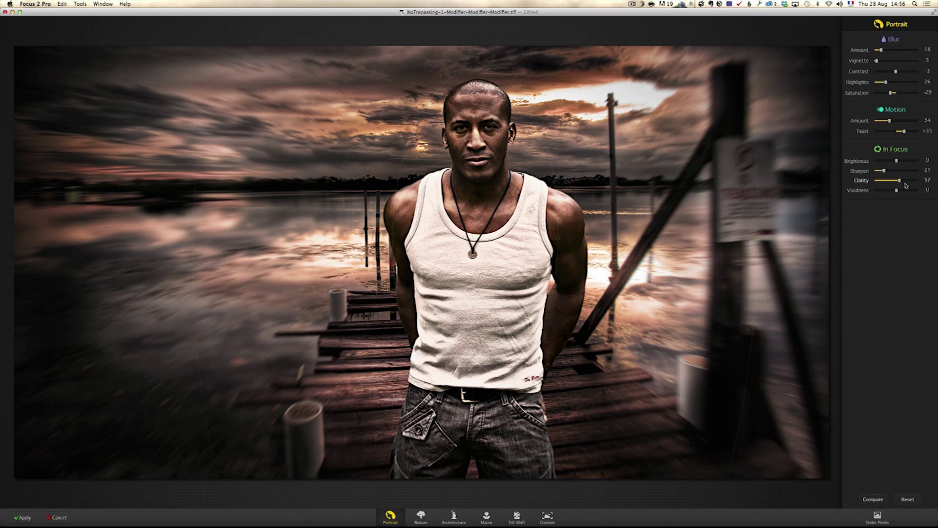
{"action": "left_click_drag", "start_coordinate": [884, 171], "coordinate": [892, 183]}
Toggle Compare repeatedly to check the edit against the original portrait.
{"action": "left_click", "coordinate": [874, 500]}
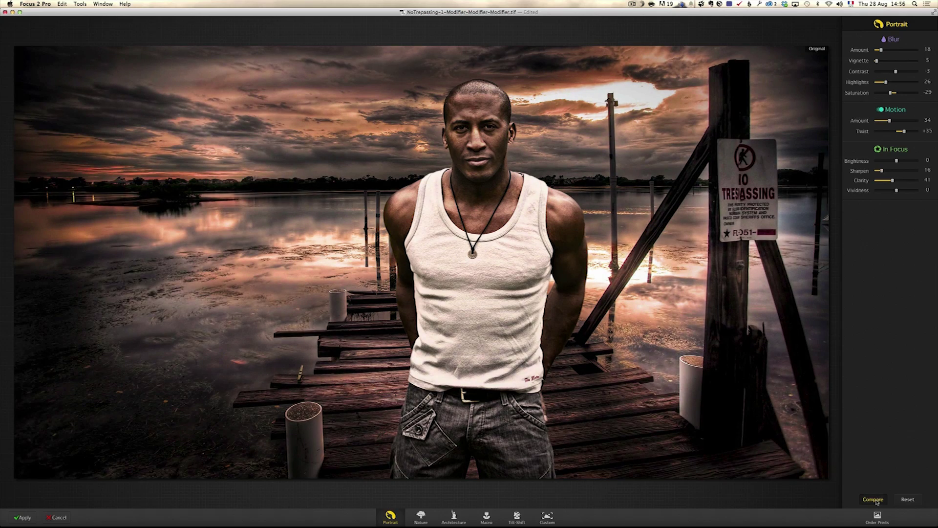
{"action": "left_click", "coordinate": [874, 500]}
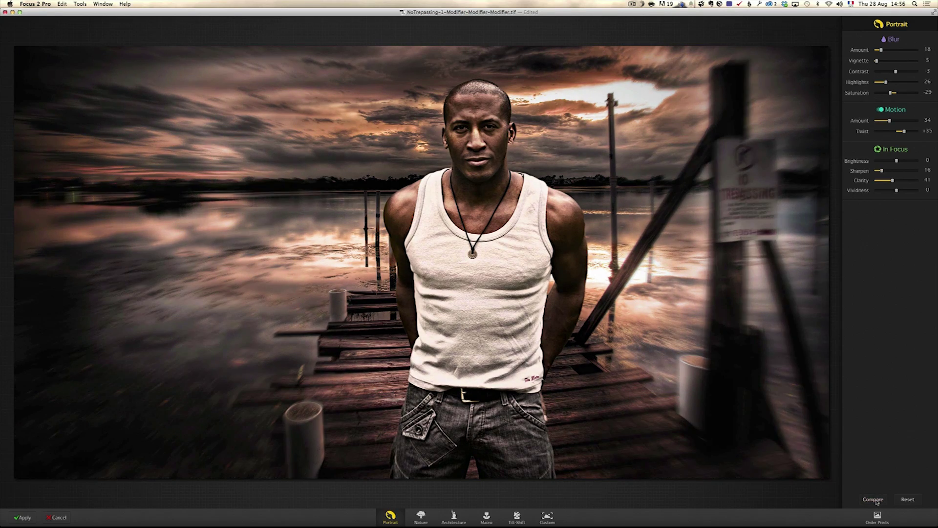
{"action": "left_click", "coordinate": [874, 499]}
{"action": "left_click", "coordinate": [874, 499]}
{"action": "left_click", "coordinate": [874, 500]}
{"action": "left_click", "coordinate": [875, 500]}
{"action": "left_click", "coordinate": [875, 500]}
Reset Saturation to 0, raise Motion Amount to 47, and apply the edit back to Lightroom.
{"action": "left_click_drag", "start_coordinate": [893, 96], "coordinate": [897, 95]}
{"action": "left_click_drag", "start_coordinate": [874, 501], "coordinate": [875, 502]}
{"action": "left_click", "coordinate": [875, 502]}
{"action": "left_click_drag", "start_coordinate": [889, 120], "coordinate": [894, 122]}
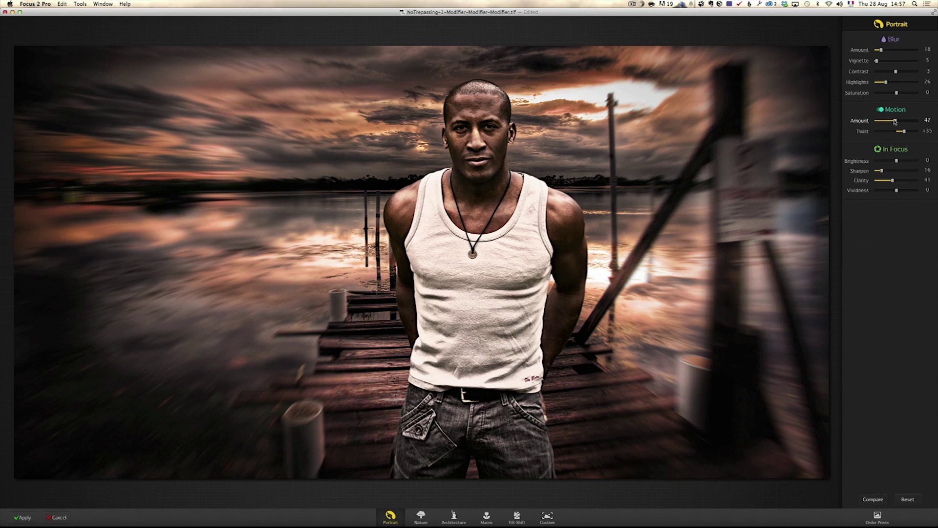
{"action": "mouse_move", "coordinate": [499, 213]}
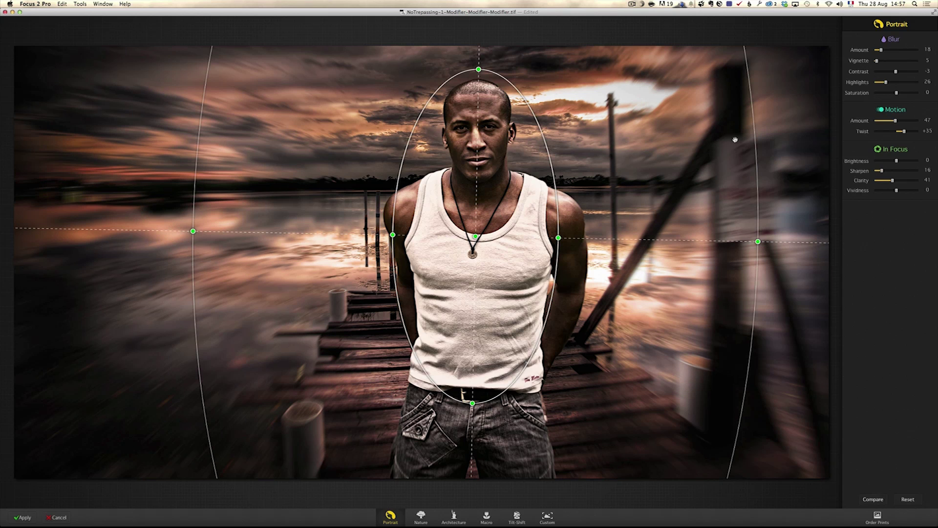
{"action": "left_click", "coordinate": [22, 518]}
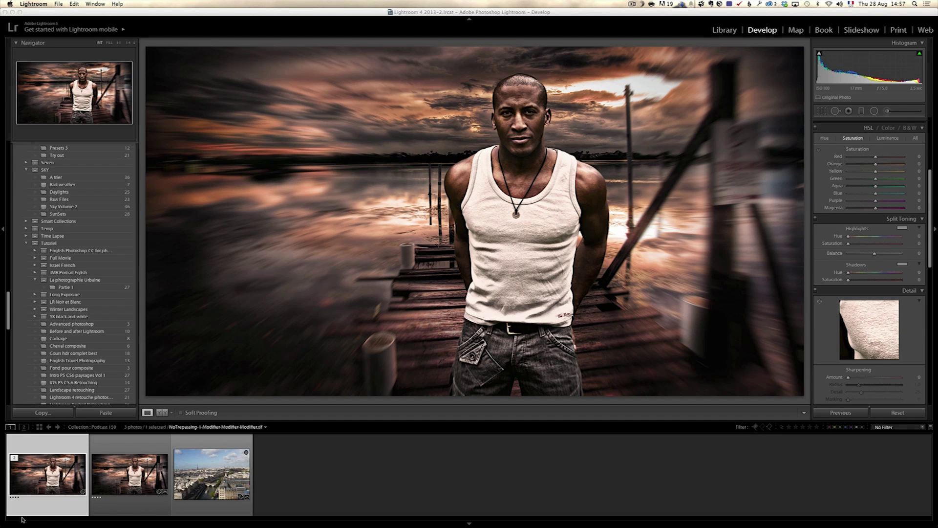
Switch between the original and motion-blurred portrait thumbnails, ending on the original.
{"action": "left_click", "coordinate": [106, 470]}
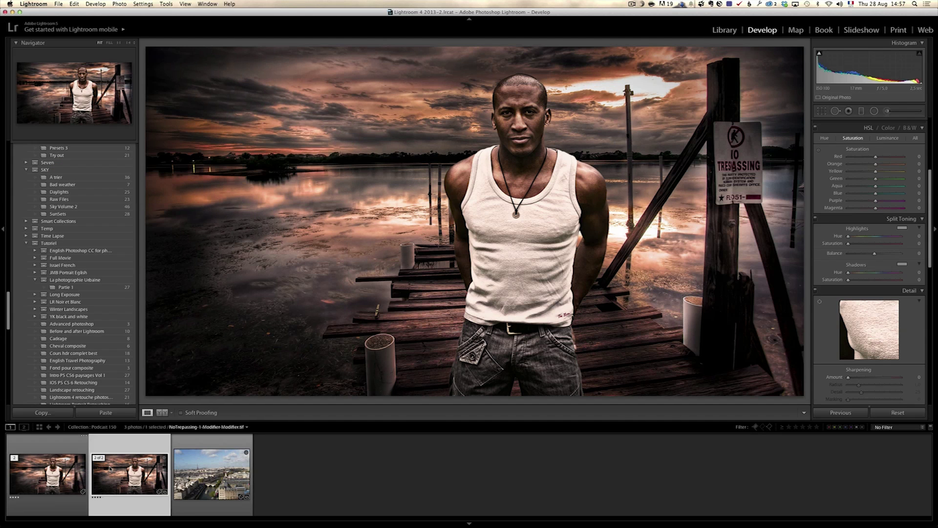
{"action": "left_click", "coordinate": [47, 474]}
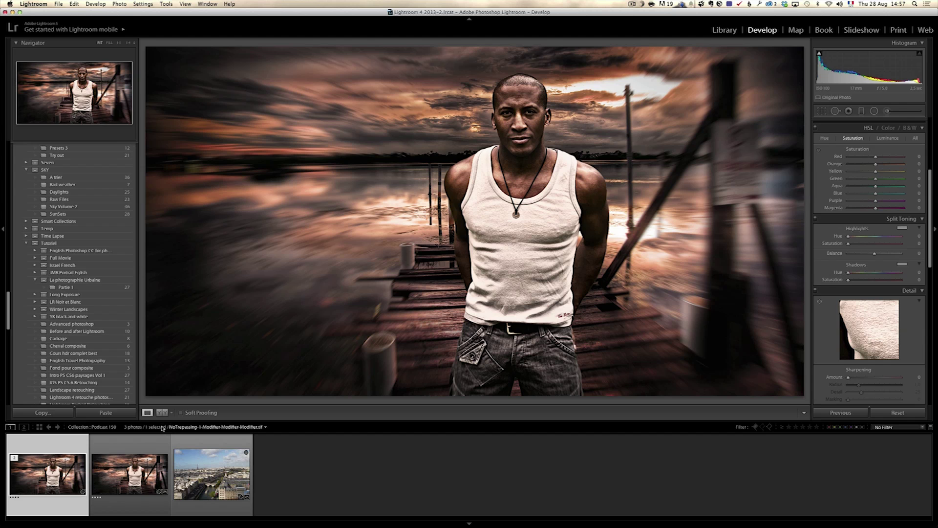
{"action": "left_click", "coordinate": [147, 442]}
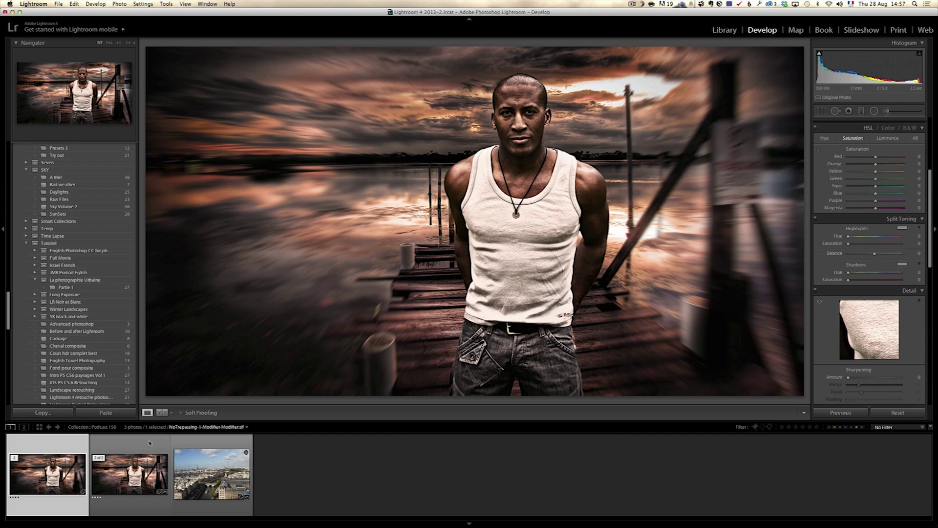
Load the Paris rooftop photo from the filmstrip into the Develop module.
{"action": "left_click", "coordinate": [208, 451]}
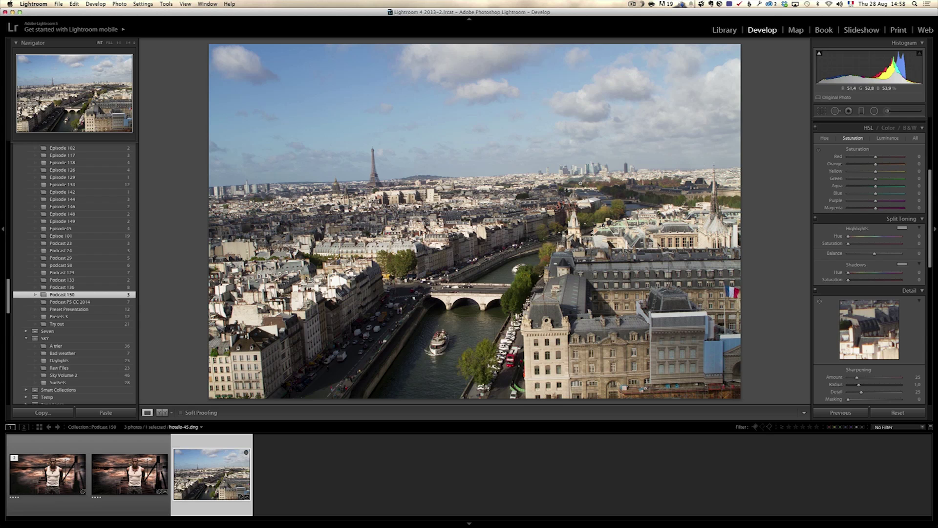
Set Highlights -100, Shadows +100, Whites +20 and Blacks -55 in the Basic panel.
{"action": "left_click", "coordinate": [930, 122]}
{"action": "left_click", "coordinate": [931, 123]}
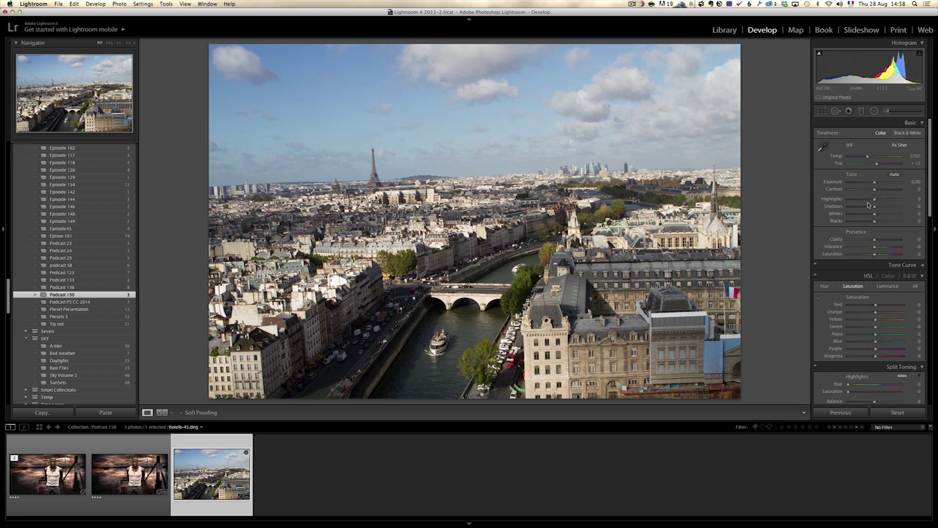
{"action": "left_click_drag", "start_coordinate": [876, 209], "coordinate": [833, 202]}
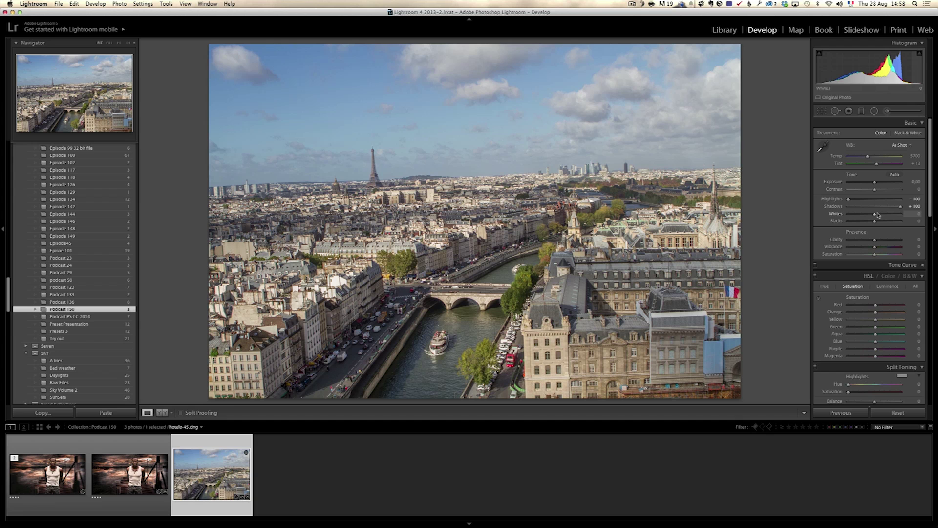
{"action": "mouse_move", "coordinate": [875, 221]}
{"action": "left_mouse_down"}
{"action": "mouse_move", "coordinate": [861, 223]}
{"action": "mouse_move", "coordinate": [879, 216]}
{"action": "left_mouse_up"}
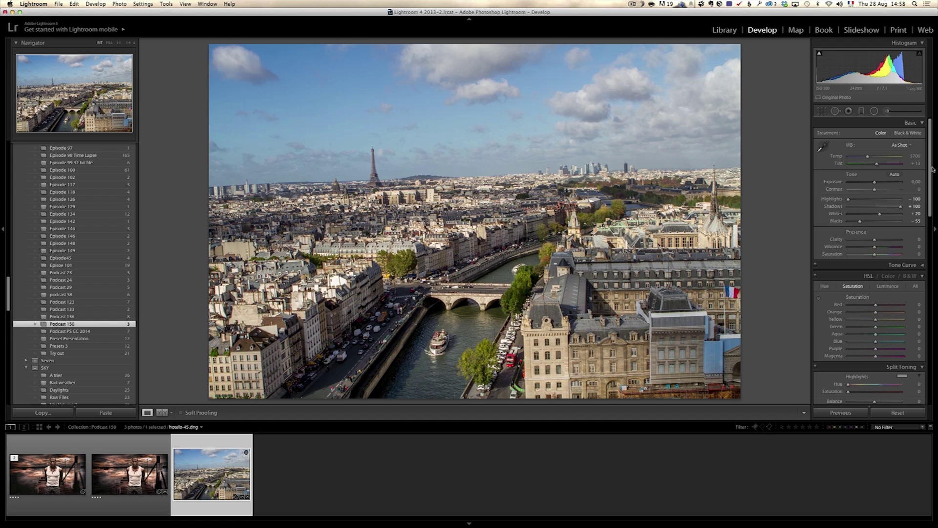
Darken the blue sky's luminance with the HSL targeted adjustment tool.
{"action": "scroll", "coordinate": [930, 169], "scroll_direction": "down", "scroll_amount": 3}
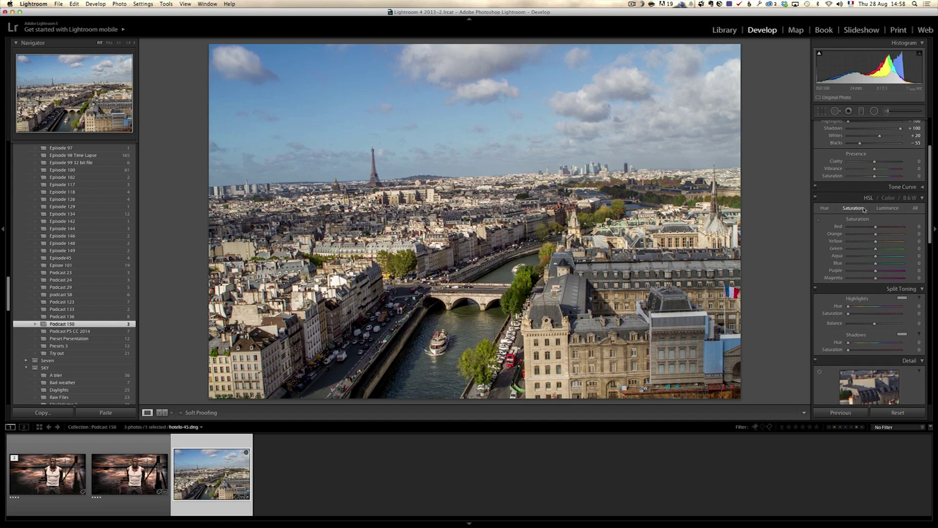
{"action": "left_click", "coordinate": [888, 209]}
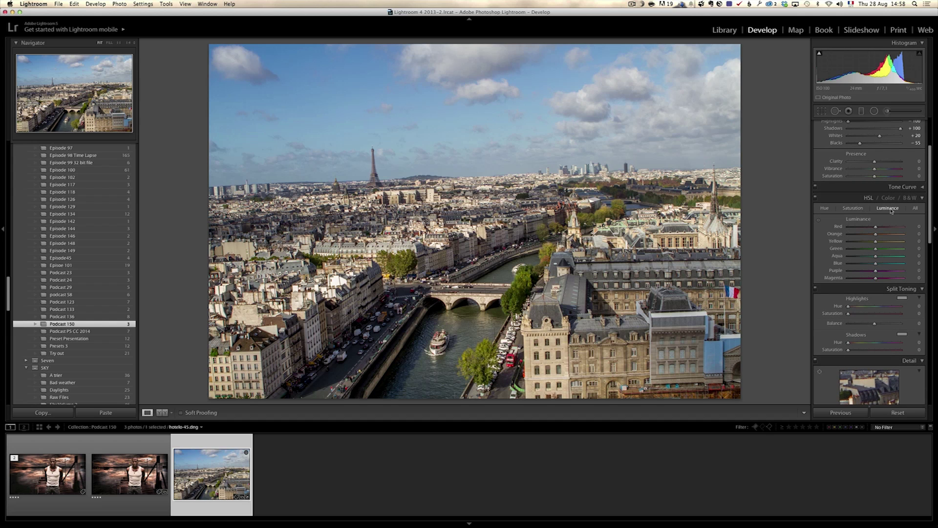
{"action": "left_click", "coordinate": [820, 223]}
{"action": "mouse_move", "coordinate": [322, 80]}
{"action": "left_mouse_down"}
{"action": "mouse_move", "coordinate": [323, 113]}
{"action": "mouse_move", "coordinate": [322, 83]}
{"action": "left_mouse_up"}
Boost the sky's saturation to Blue +23 and Aqua +2.
{"action": "left_click", "coordinate": [858, 210]}
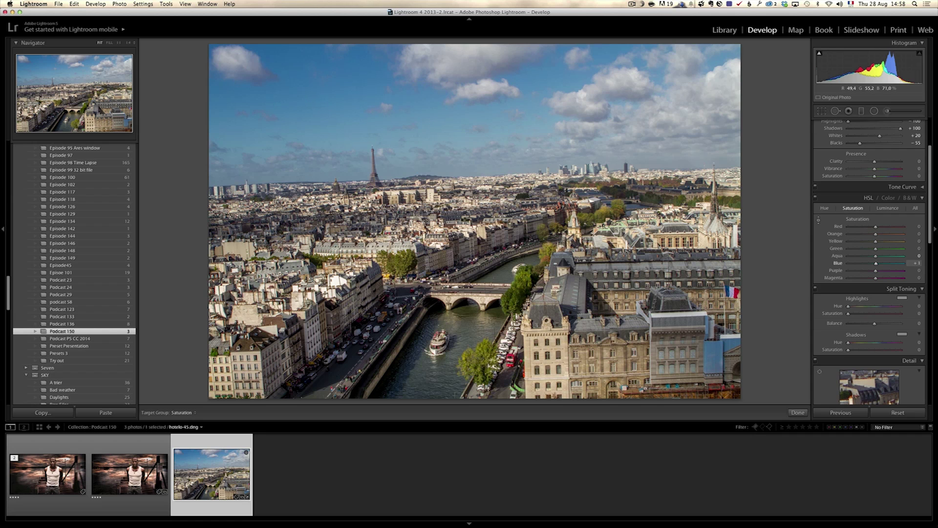
{"action": "left_click_drag", "start_coordinate": [325, 118], "coordinate": [350, 86]}
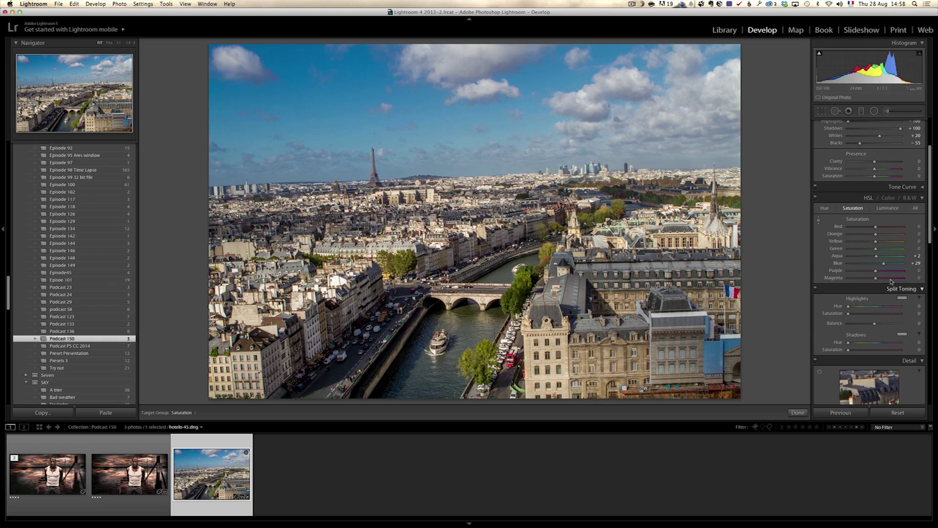
{"action": "left_click_drag", "start_coordinate": [884, 264], "coordinate": [871, 266]}
{"action": "left_click", "coordinate": [887, 208]}
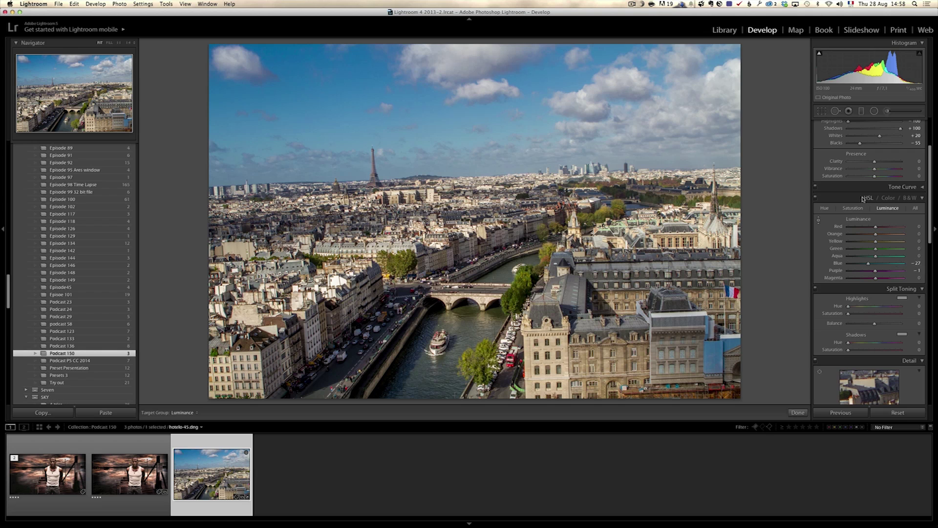
{"action": "left_click", "coordinate": [853, 208]}
Set Vibrance to +24 and Clarity to +8.
{"action": "scroll", "coordinate": [930, 136], "scroll_direction": "up", "scroll_amount": 3}
{"action": "scroll", "coordinate": [930, 135], "scroll_direction": "up", "scroll_amount": 1}
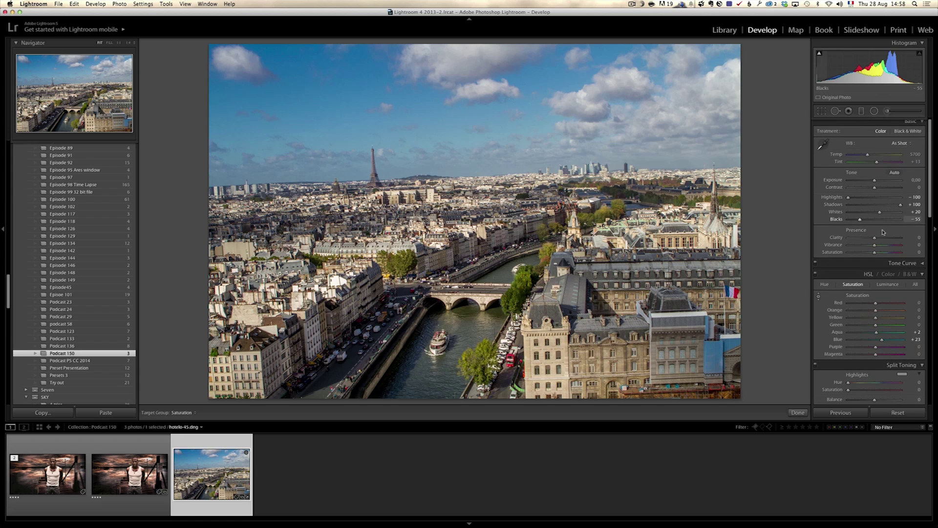
{"action": "left_click", "coordinate": [882, 246]}
{"action": "left_click", "coordinate": [879, 238]}
{"action": "left_click_drag", "start_coordinate": [877, 238], "coordinate": [876, 238]}
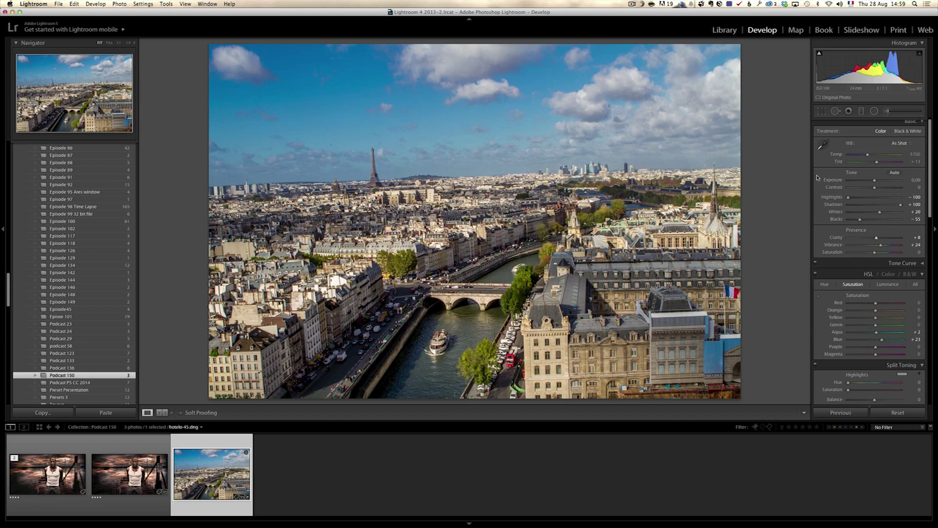
Level the tilted horizon with Crop & Straighten, then compare against the before view.
{"action": "left_click", "coordinate": [824, 112]}
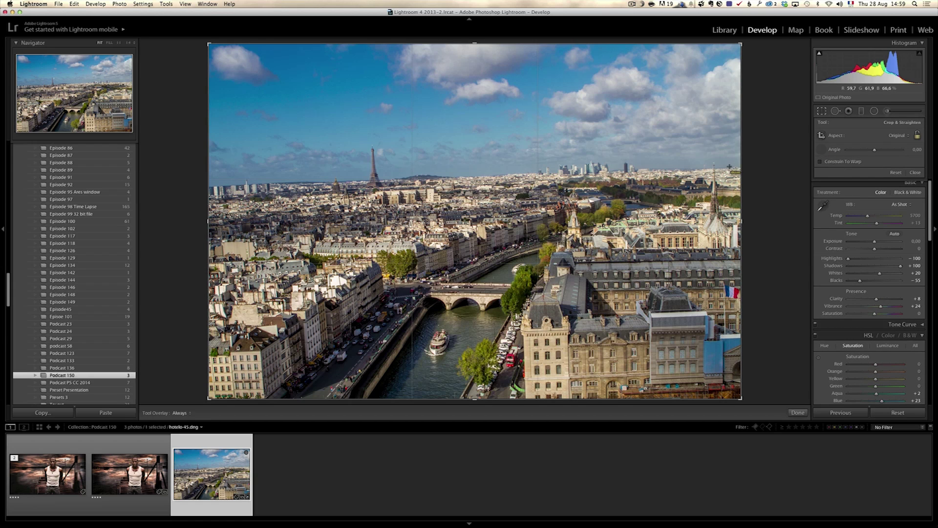
{"action": "left_click_drag", "start_coordinate": [728, 167], "coordinate": [275, 183]}
{"action": "key", "text": "Return"}
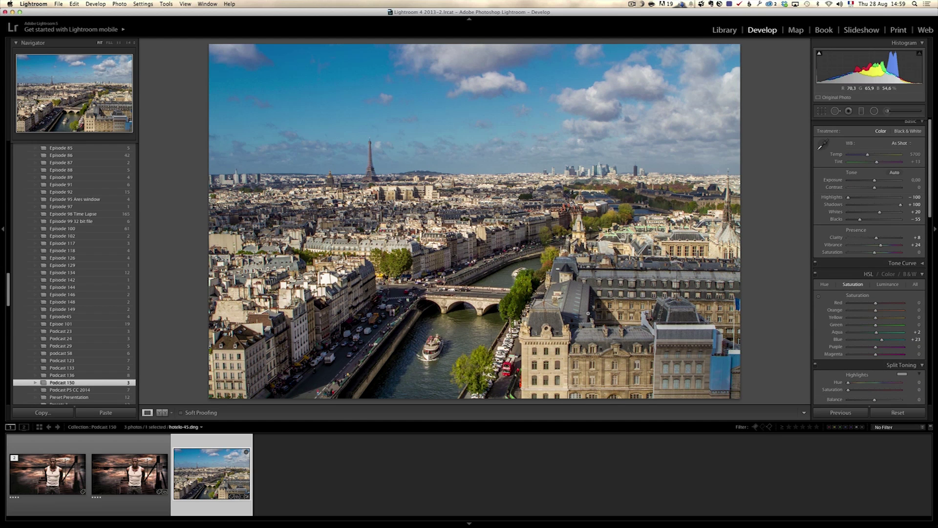
{"action": "key", "text": "backslash"}
{"action": "key", "text": "backslash"}
{"action": "key", "text": "backslash"}
{"action": "key", "text": "backslash"}
Lower Exposure to about -0.30 and set the post-crop vignette Amount to -15.
{"action": "mouse_move", "coordinate": [932, 143]}
{"action": "left_mouse_down"}
{"action": "mouse_move", "coordinate": [935, 276]}
{"action": "mouse_move", "coordinate": [934, 145]}
{"action": "left_mouse_up"}
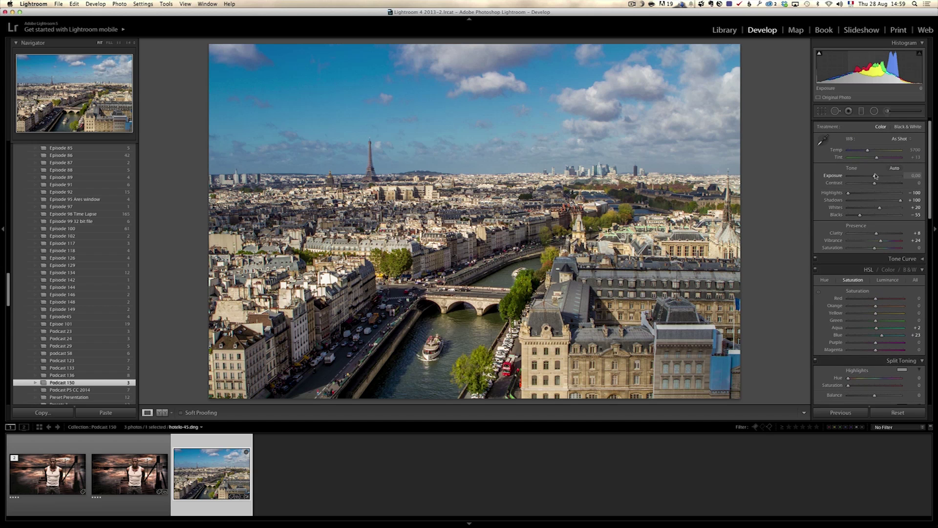
{"action": "left_click_drag", "start_coordinate": [875, 177], "coordinate": [872, 177]}
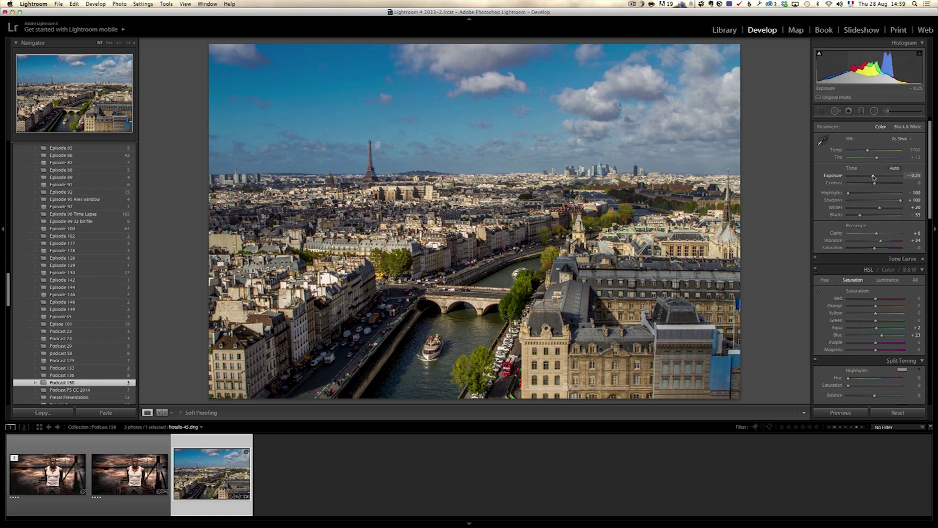
{"action": "left_click_drag", "start_coordinate": [934, 171], "coordinate": [936, 404]}
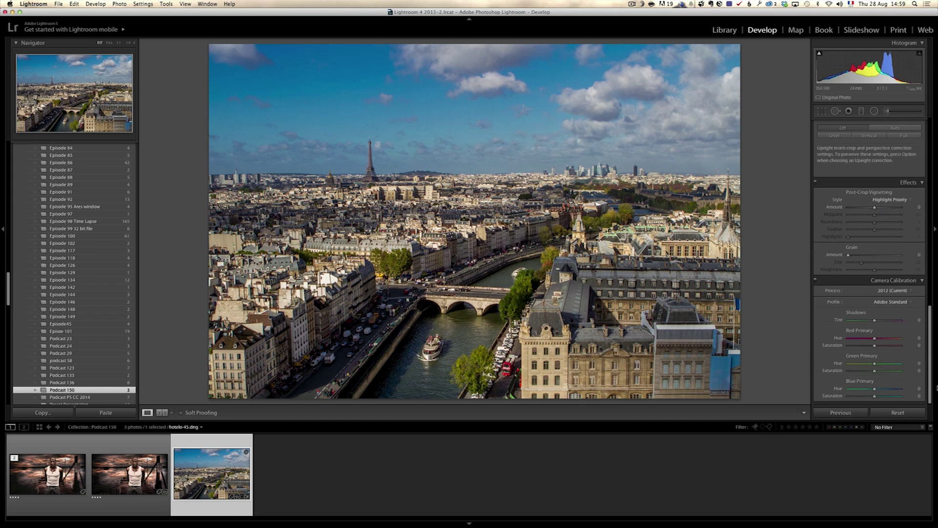
{"action": "left_click_drag", "start_coordinate": [932, 362], "coordinate": [931, 333]}
{"action": "left_click_drag", "start_coordinate": [875, 293], "coordinate": [871, 292]}
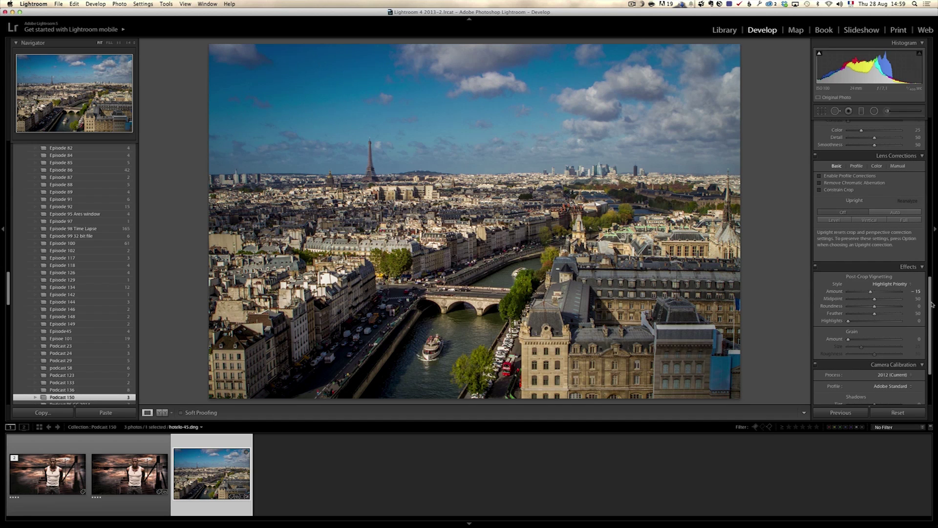
{"action": "left_click_drag", "start_coordinate": [931, 304], "coordinate": [937, 185]}
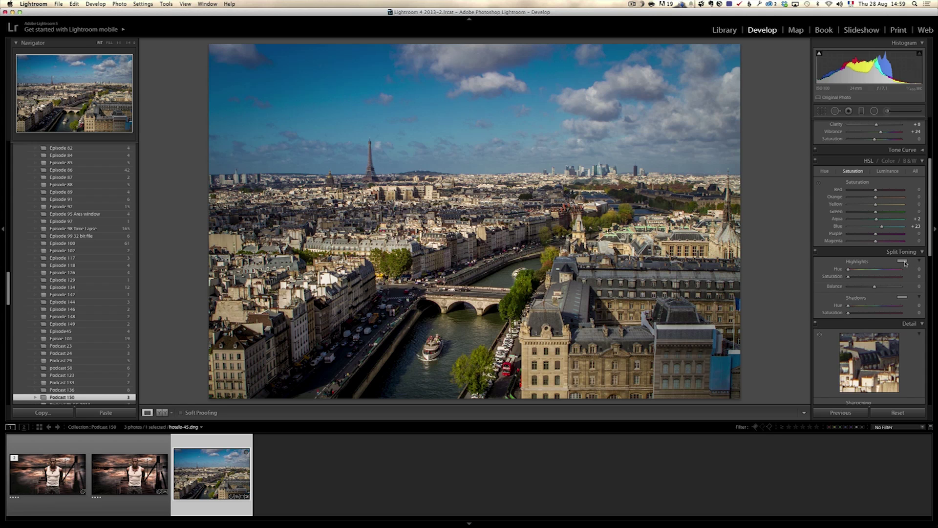
Pick a blue shadow tint and a warm yellow highlight tint in Split Toning.
{"action": "left_click", "coordinate": [904, 298]}
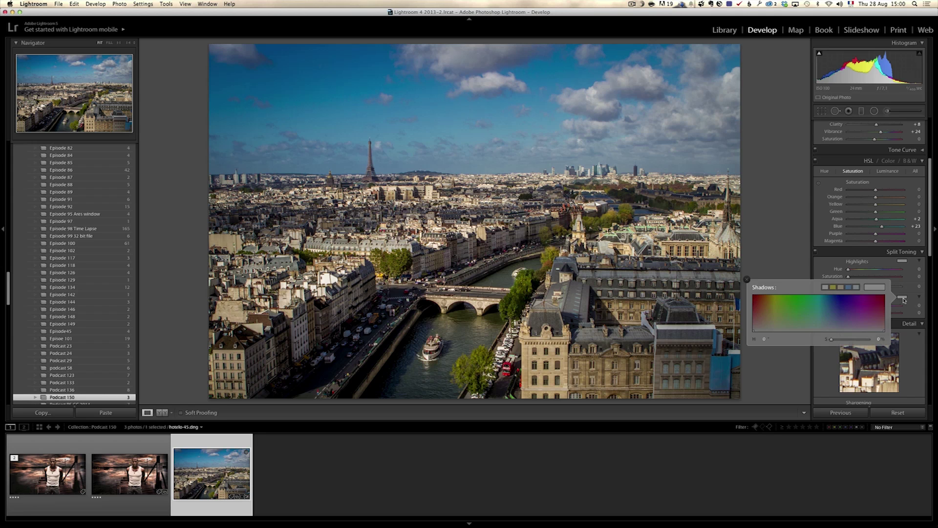
{"action": "left_click", "coordinate": [841, 305]}
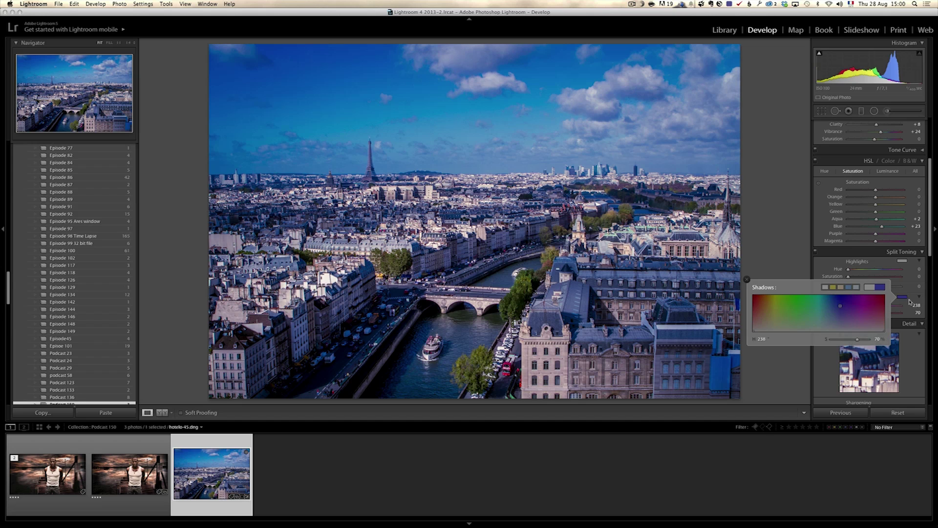
{"action": "left_click", "coordinate": [747, 281]}
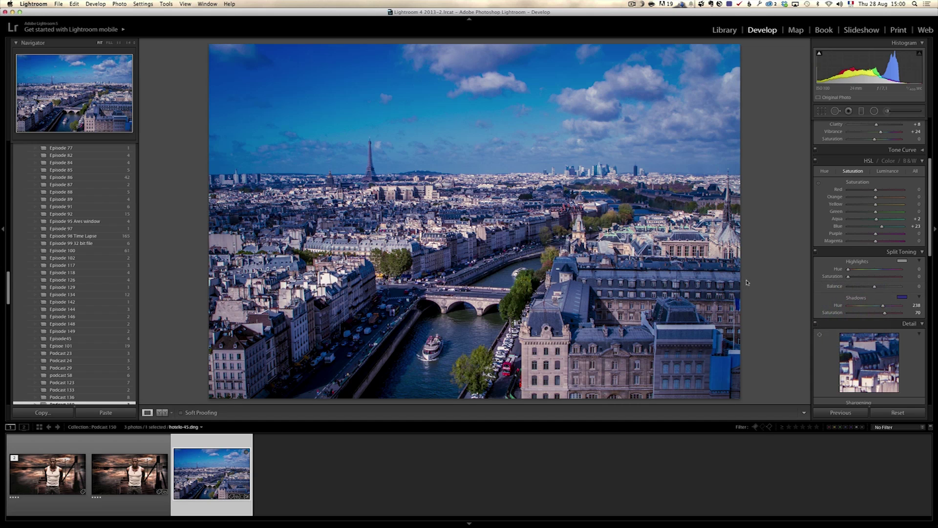
{"action": "left_click", "coordinate": [903, 261]}
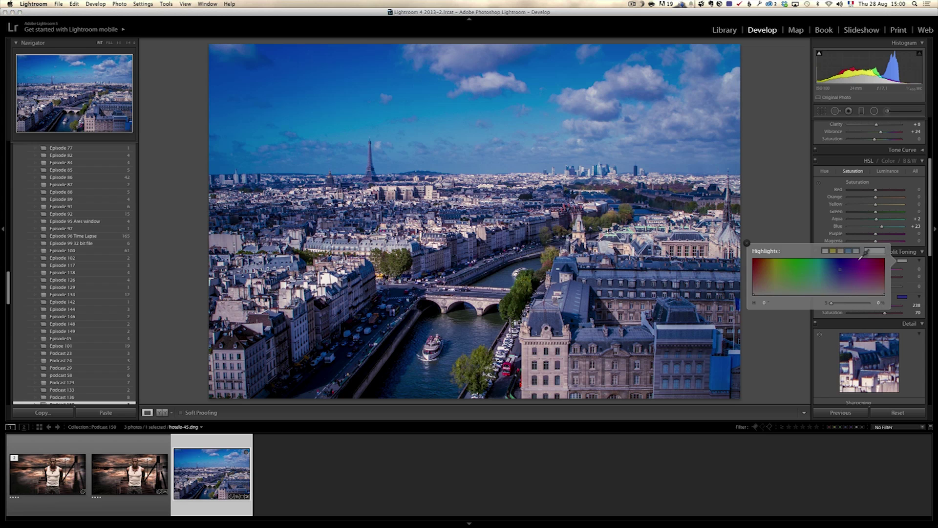
{"action": "left_click_drag", "start_coordinate": [774, 261], "coordinate": [766, 273]}
{"action": "left_click", "coordinate": [747, 243]}
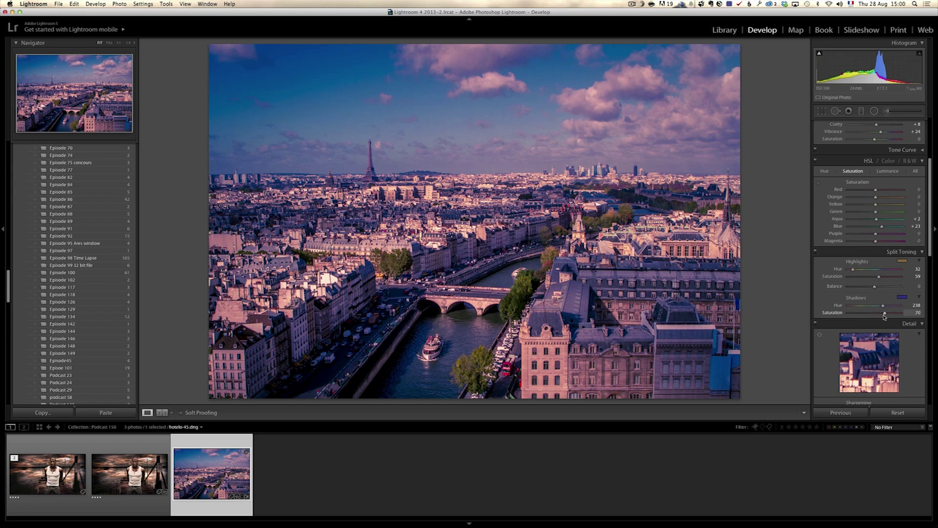
Set split-toning saturation to 29 for shadows and 34 for highlights, toggling to compare.
{"action": "left_click_drag", "start_coordinate": [885, 315], "coordinate": [860, 315]}
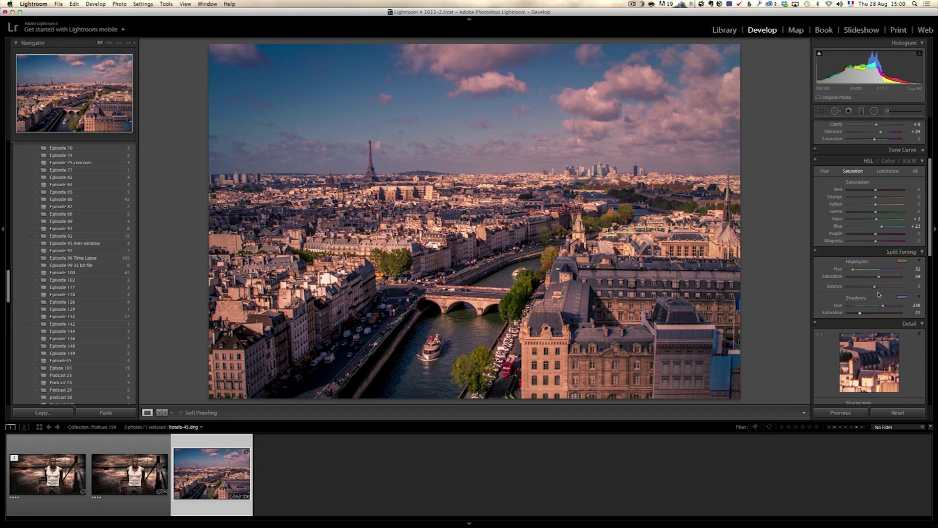
{"action": "left_click_drag", "start_coordinate": [880, 277], "coordinate": [865, 278]}
{"action": "left_click_drag", "start_coordinate": [860, 314], "coordinate": [864, 315]}
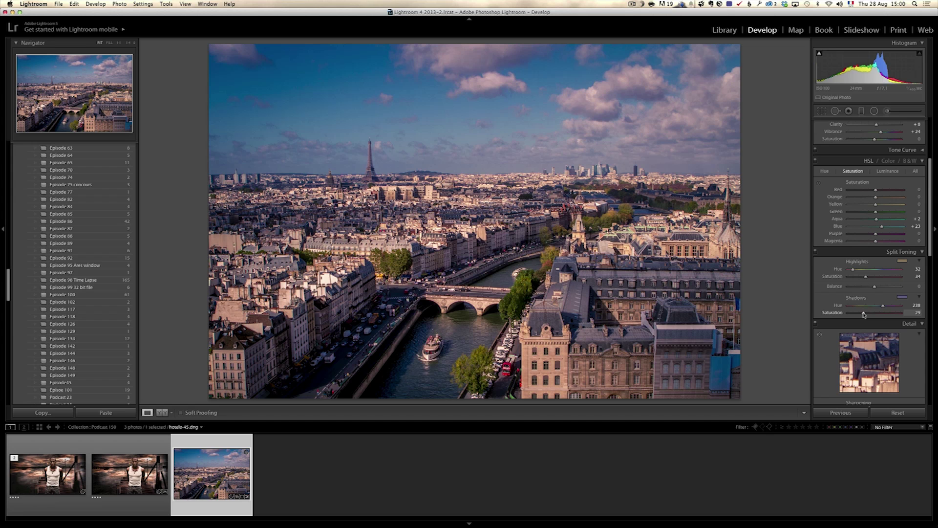
{"action": "left_click", "coordinate": [815, 252]}
{"action": "left_click", "coordinate": [816, 253]}
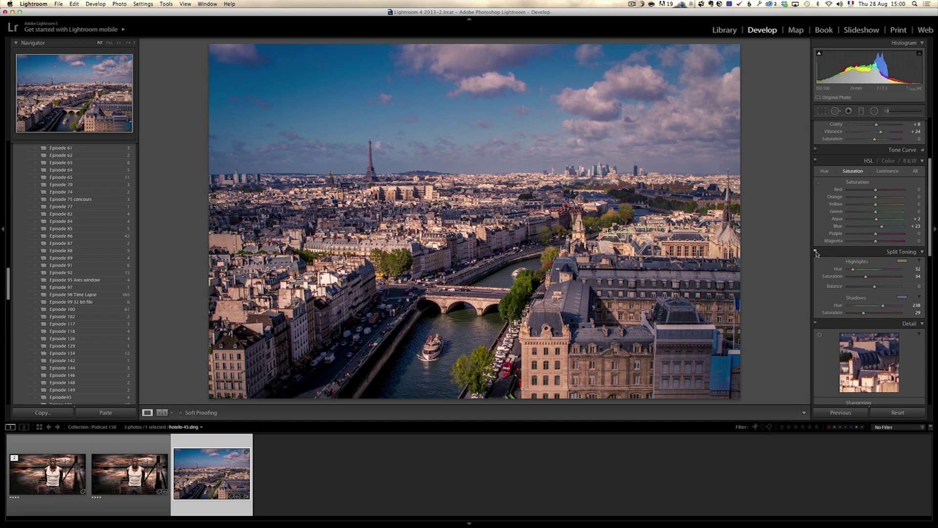
{"action": "left_click", "coordinate": [815, 253]}
{"action": "left_click", "coordinate": [816, 252]}
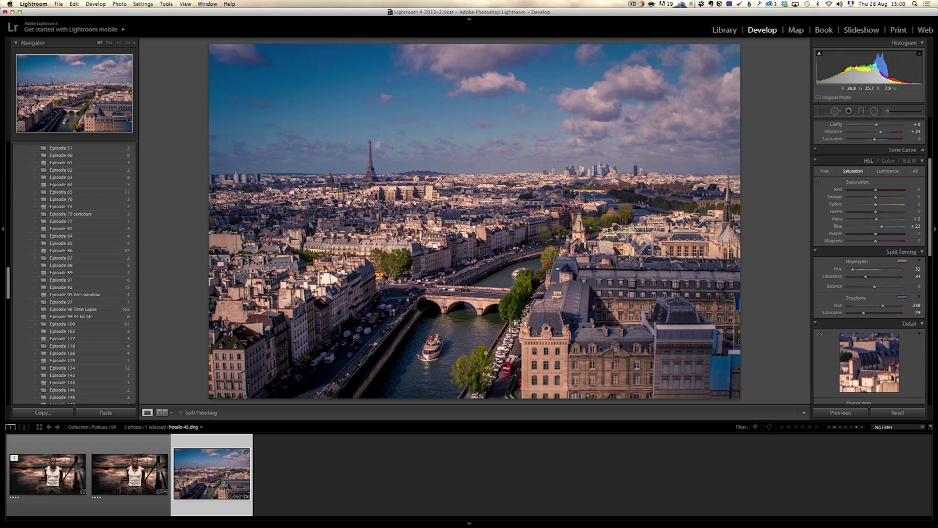
Edit a copy of the Paris photo with Lightroom adjustments in Focus 2 Pro, maximised.
{"action": "right_click", "coordinate": [216, 466]}
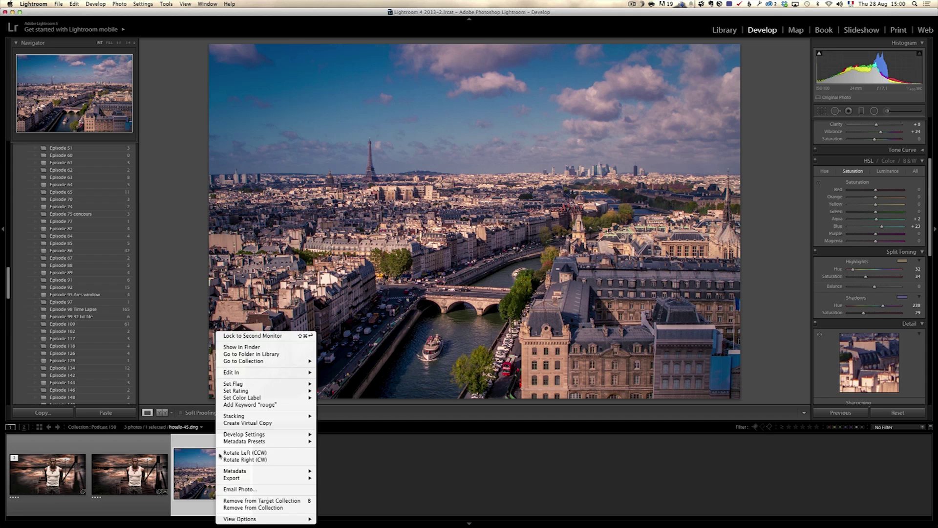
{"action": "mouse_move", "coordinate": [289, 373]}
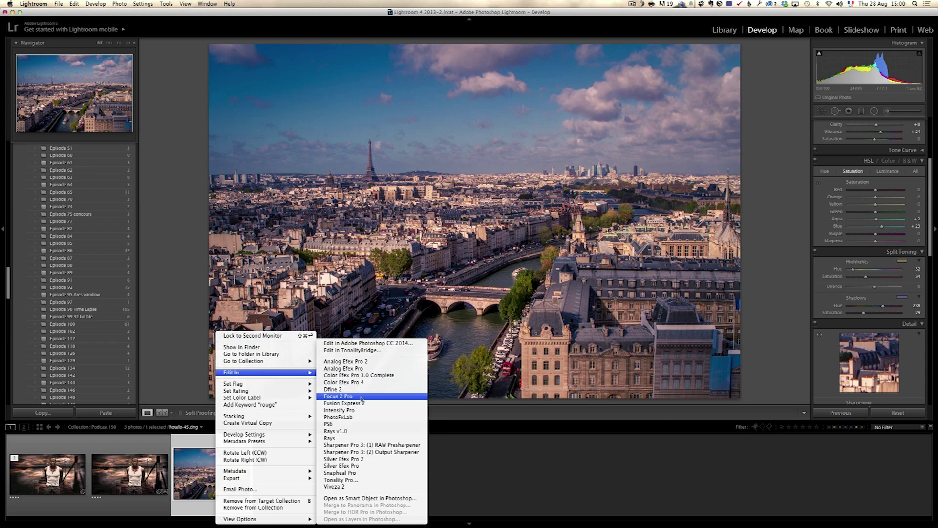
{"action": "left_click", "coordinate": [362, 396]}
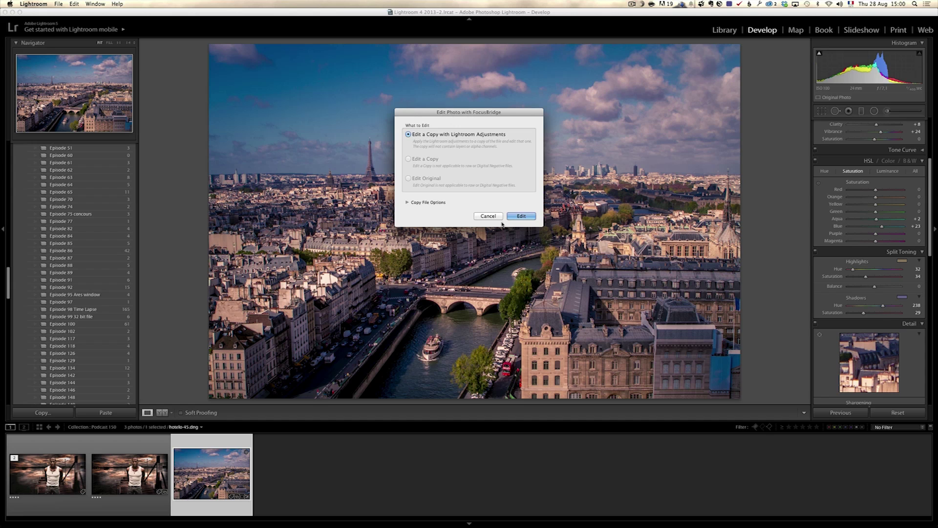
{"action": "left_click", "coordinate": [523, 216]}
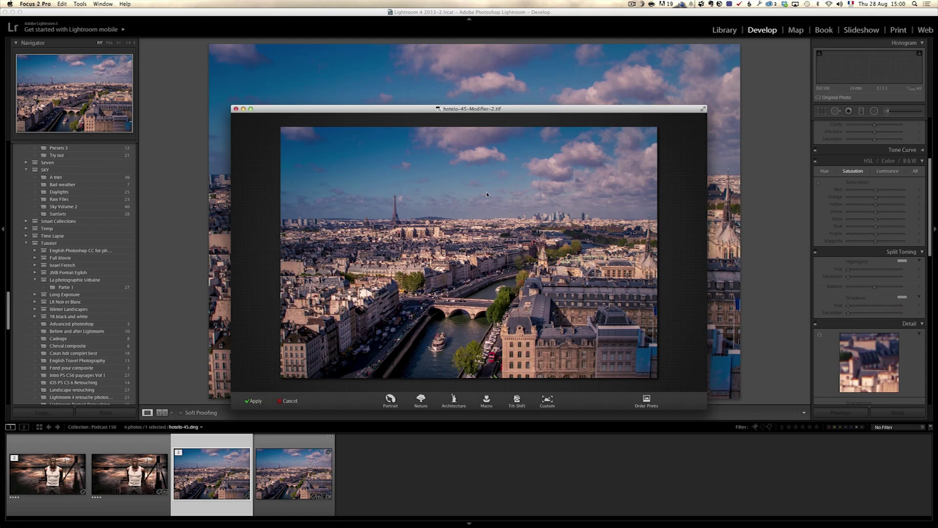
{"action": "left_click", "coordinate": [251, 109]}
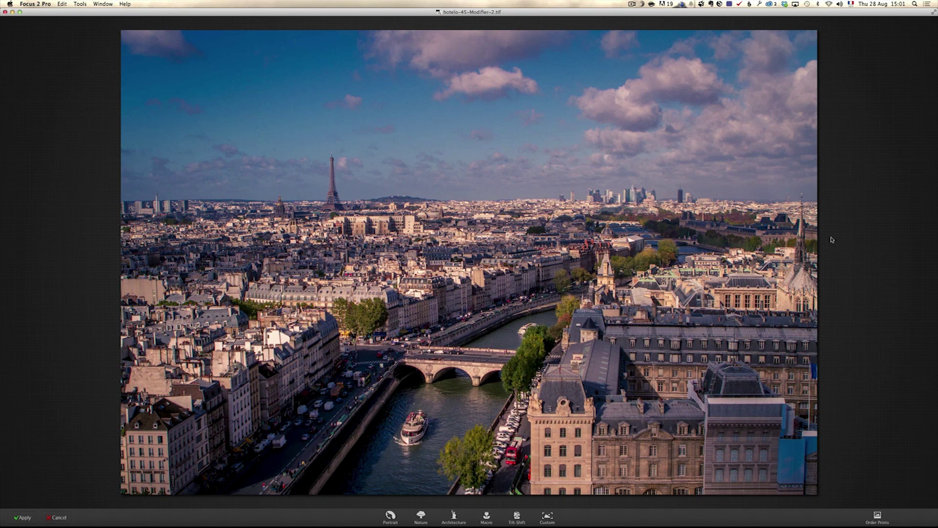
Apply Tilt-Shift with Blur Amount 31 and Contrast -7, rotating the diagonal focus band.
{"action": "left_click", "coordinate": [517, 517]}
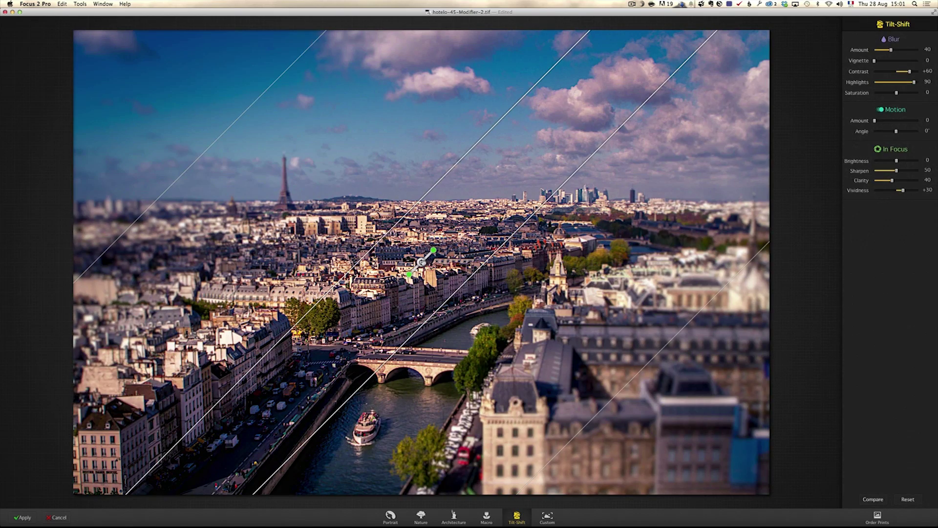
{"action": "mouse_move", "coordinate": [421, 263]}
{"action": "left_mouse_down"}
{"action": "mouse_move", "coordinate": [455, 264]}
{"action": "mouse_move", "coordinate": [420, 254]}
{"action": "mouse_move", "coordinate": [425, 261]}
{"action": "left_mouse_up"}
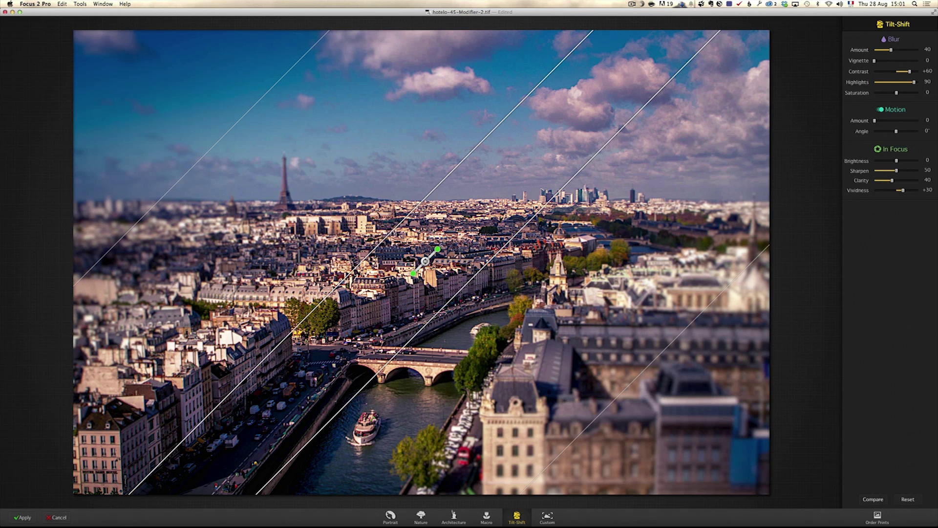
{"action": "left_click_drag", "start_coordinate": [437, 250], "coordinate": [440, 251]}
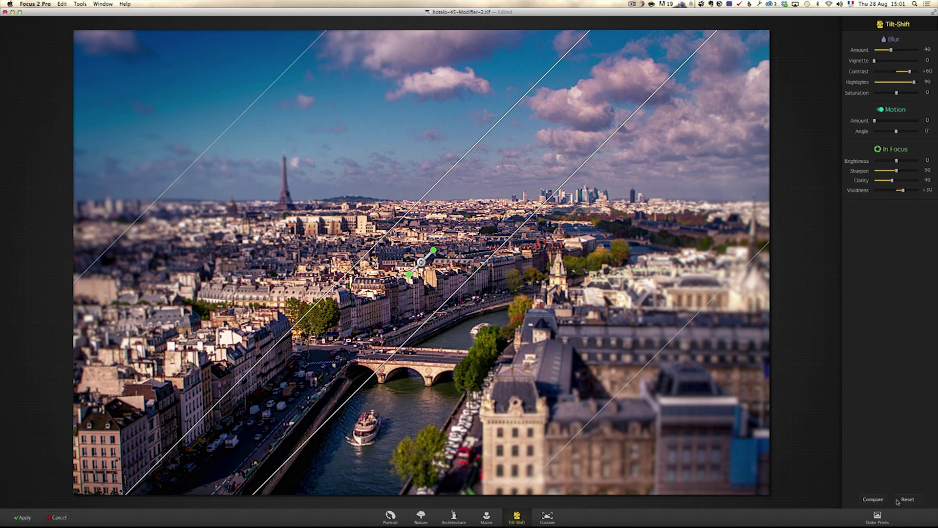
{"action": "left_click_drag", "start_coordinate": [909, 71], "coordinate": [888, 51]}
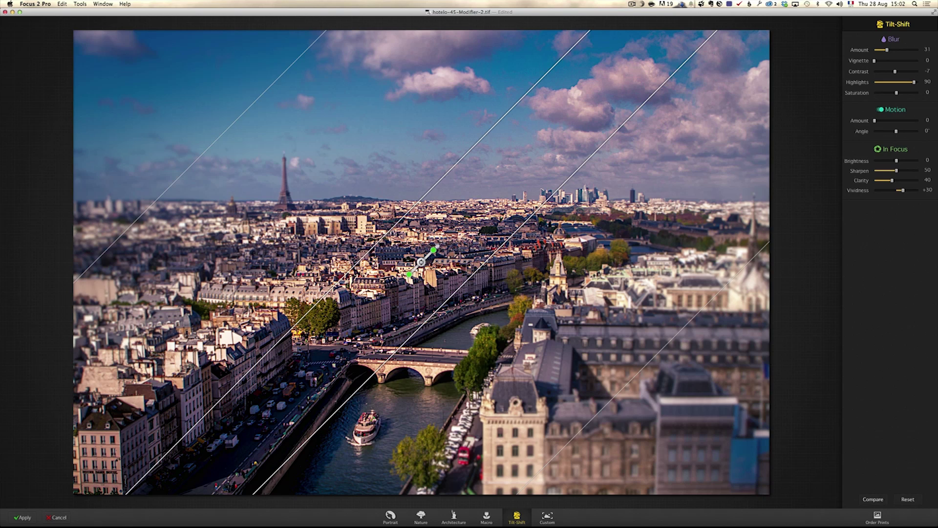
{"action": "left_click_drag", "start_coordinate": [434, 250], "coordinate": [425, 267]}
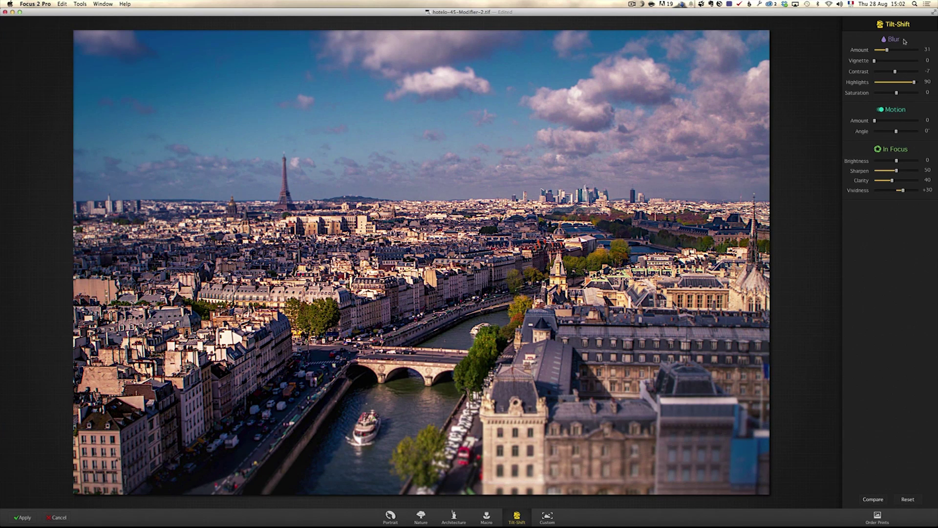
Raise Blur Amount to 55, lay the focus band nearly horizontal, and set Highlights 45.
{"action": "left_click_drag", "start_coordinate": [887, 50], "coordinate": [898, 50]}
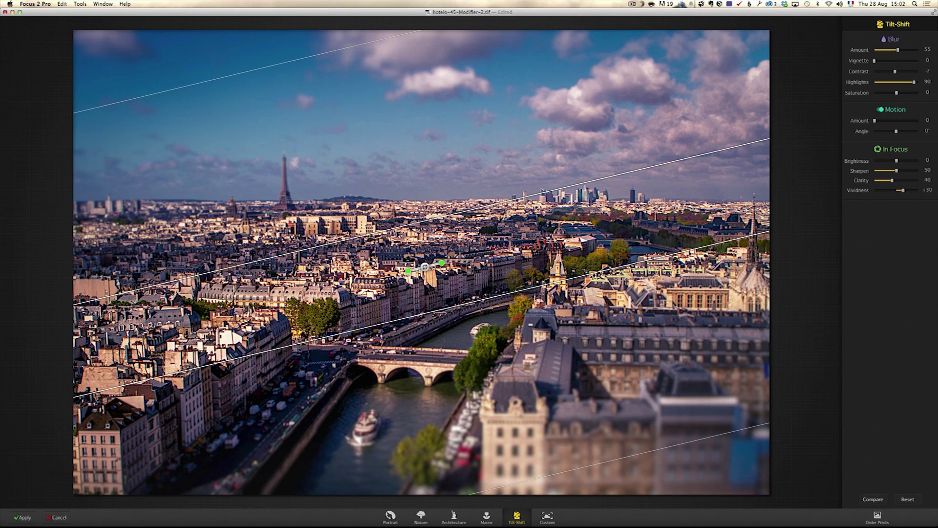
{"action": "scroll", "coordinate": [424, 267], "scroll_direction": "down", "scroll_amount": 5}
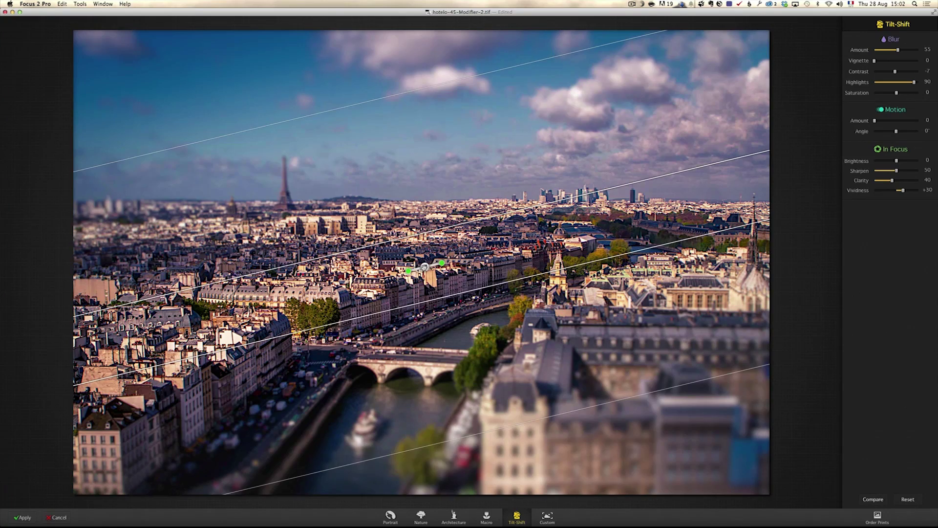
{"action": "left_click_drag", "start_coordinate": [424, 267], "coordinate": [435, 289]}
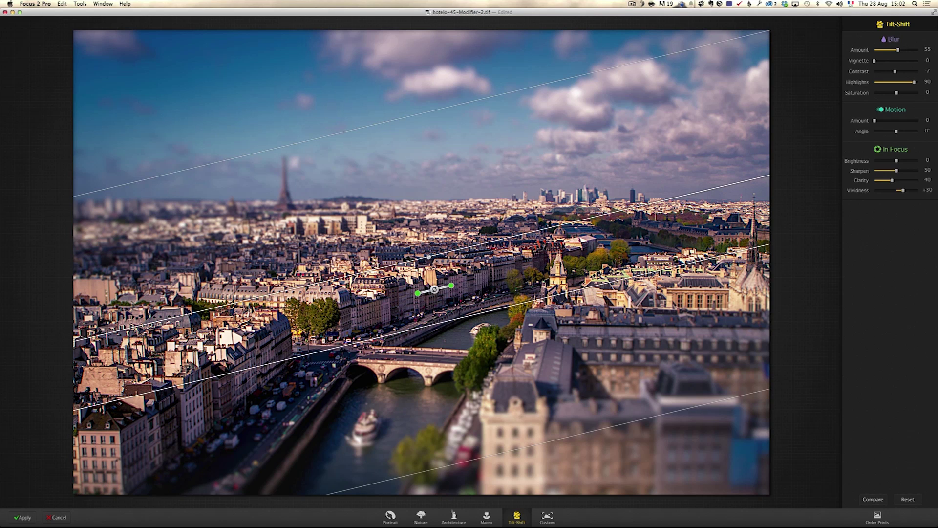
{"action": "left_click", "coordinate": [429, 257]}
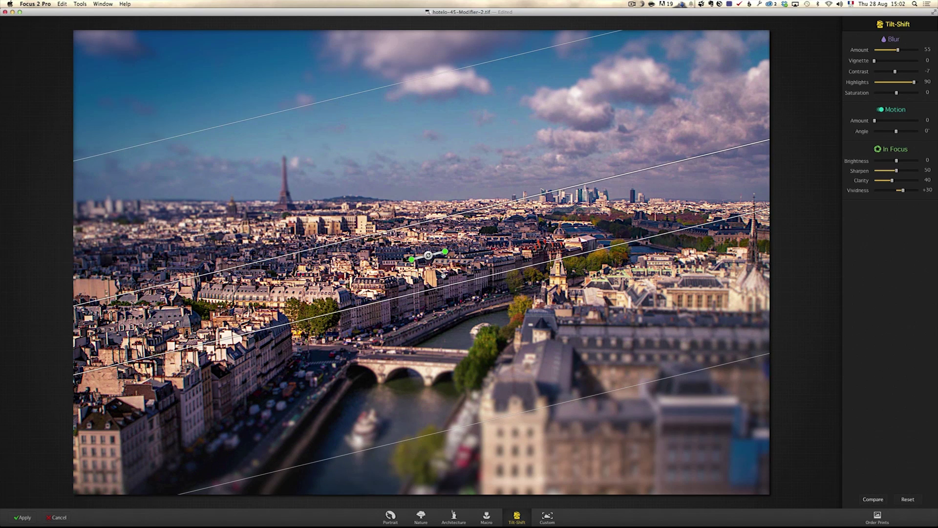
{"action": "left_click", "coordinate": [432, 273]}
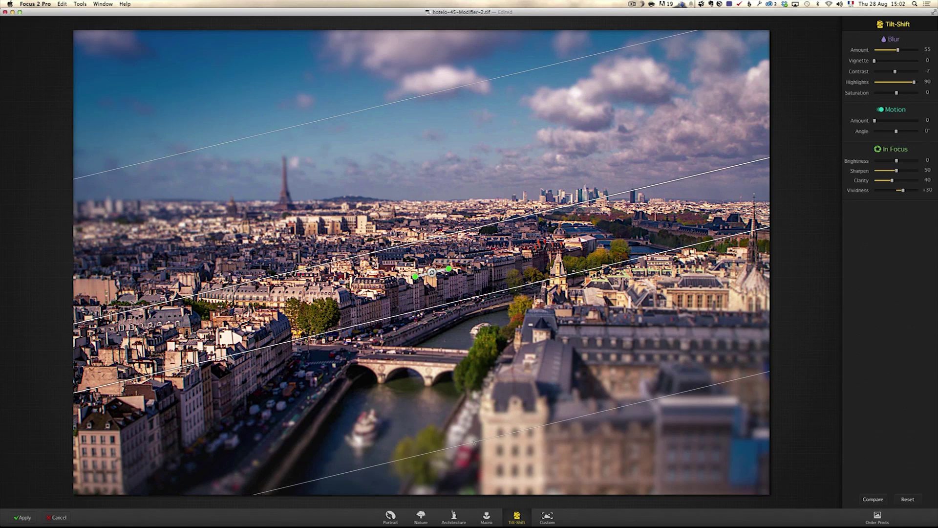
{"action": "left_click_drag", "start_coordinate": [475, 442], "coordinate": [482, 467]}
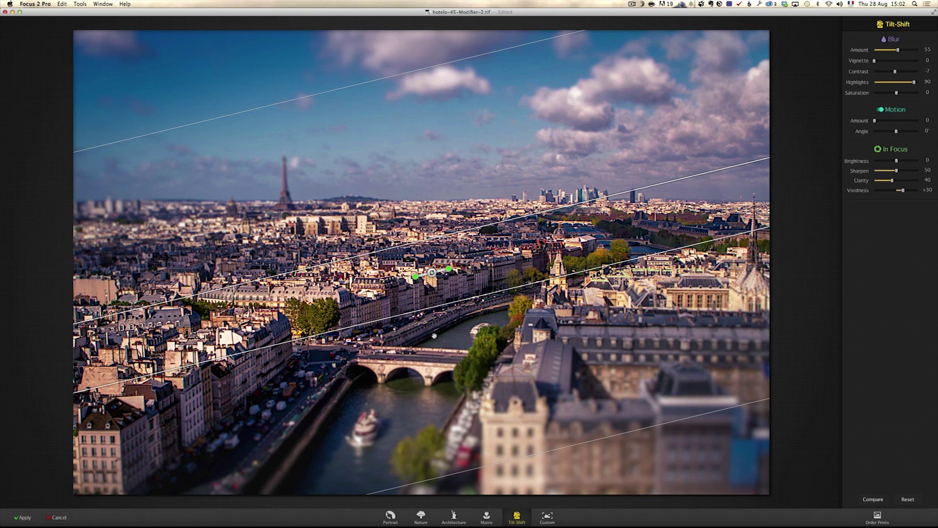
{"action": "left_click_drag", "start_coordinate": [439, 304], "coordinate": [438, 320]}
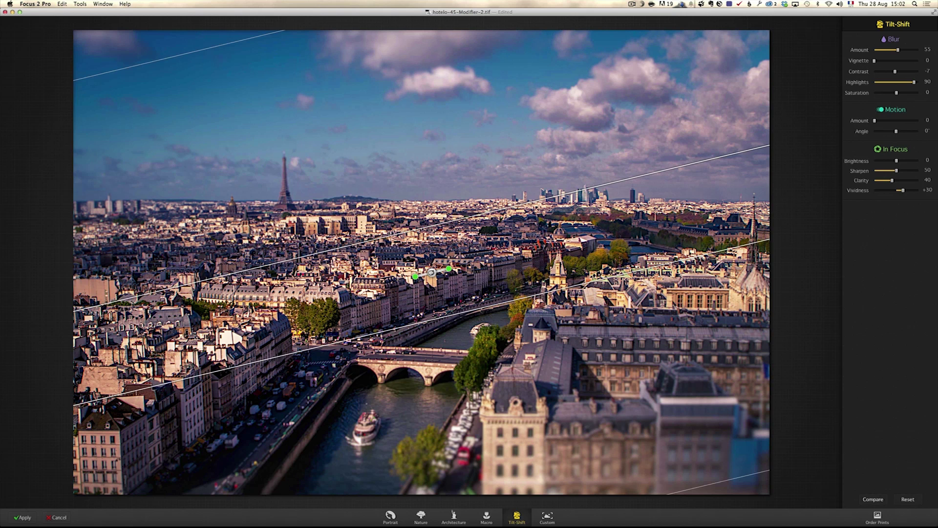
{"action": "left_click_drag", "start_coordinate": [432, 272], "coordinate": [432, 274]}
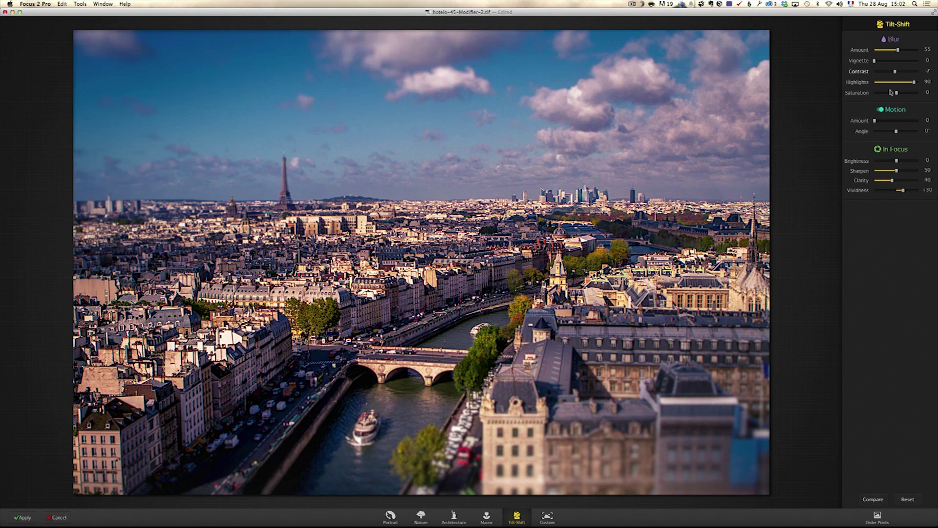
{"action": "left_click_drag", "start_coordinate": [914, 82], "coordinate": [895, 83]}
{"action": "mouse_move", "coordinate": [723, 453]}
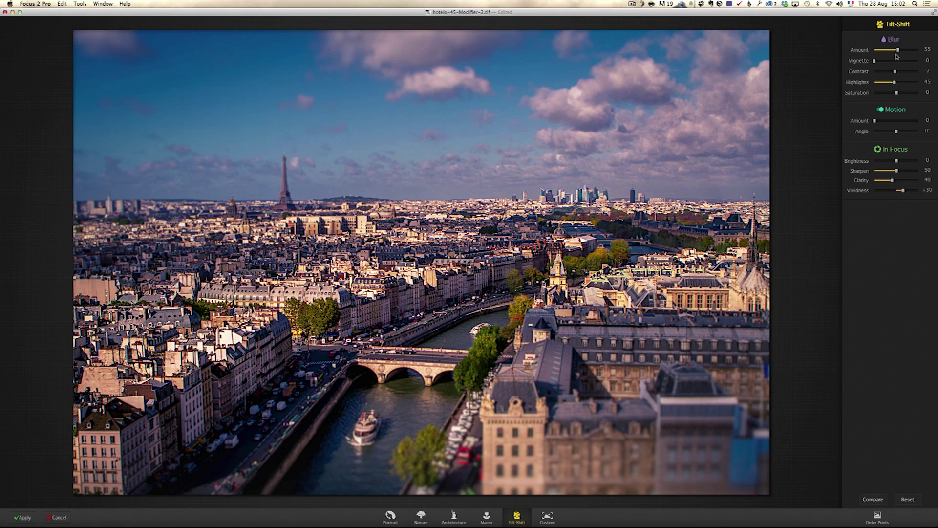
Set Vignette 19, Contrast +10, Highlights 65 and Saturation +12, then compare with the original.
{"action": "left_click_drag", "start_coordinate": [875, 61], "coordinate": [882, 62]}
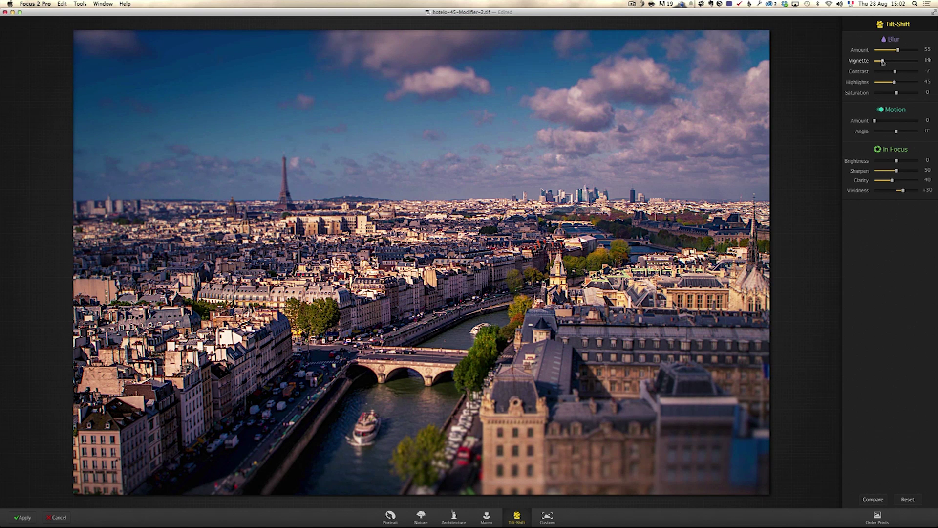
{"action": "left_click_drag", "start_coordinate": [895, 71], "coordinate": [914, 72]}
{"action": "left_click_drag", "start_coordinate": [896, 82], "coordinate": [896, 82]}
{"action": "left_click", "coordinate": [903, 82]}
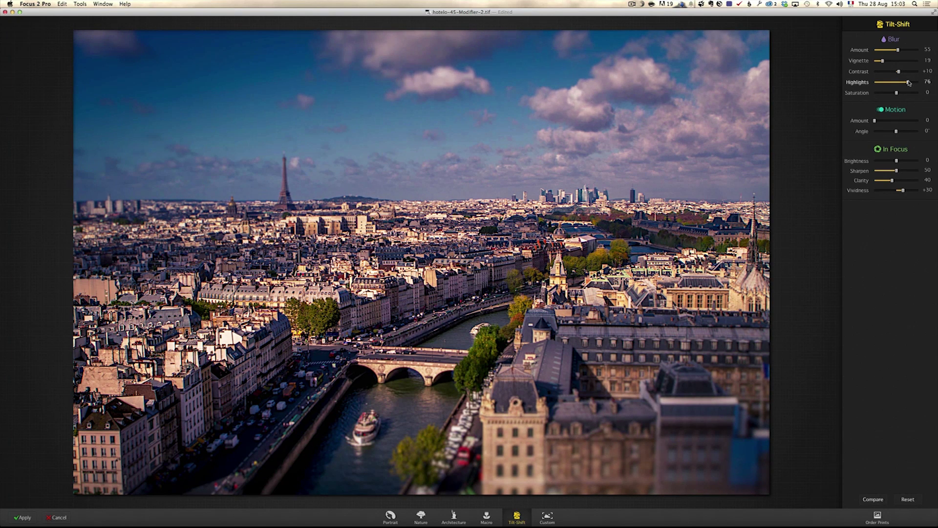
{"action": "mouse_move", "coordinate": [897, 93]}
{"action": "left_mouse_down"}
{"action": "mouse_move", "coordinate": [889, 94]}
{"action": "mouse_move", "coordinate": [899, 93]}
{"action": "left_mouse_up"}
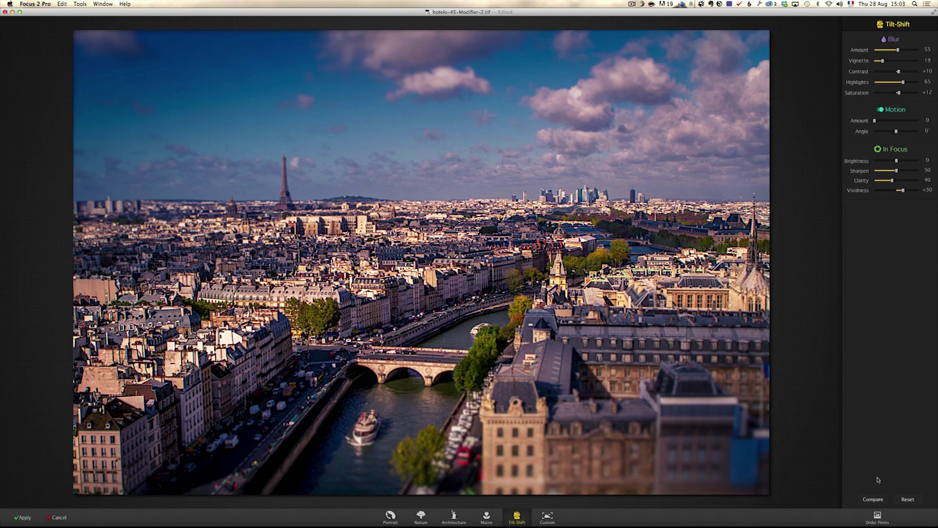
{"action": "left_click", "coordinate": [879, 500]}
{"action": "left_click", "coordinate": [879, 500]}
Add slight motion blur (Motion Amount 11), then narrow the focus band and tilt it steeper.
{"action": "mouse_move", "coordinate": [875, 122]}
{"action": "left_mouse_down"}
{"action": "mouse_move", "coordinate": [889, 123]}
{"action": "mouse_move", "coordinate": [878, 123]}
{"action": "left_mouse_up"}
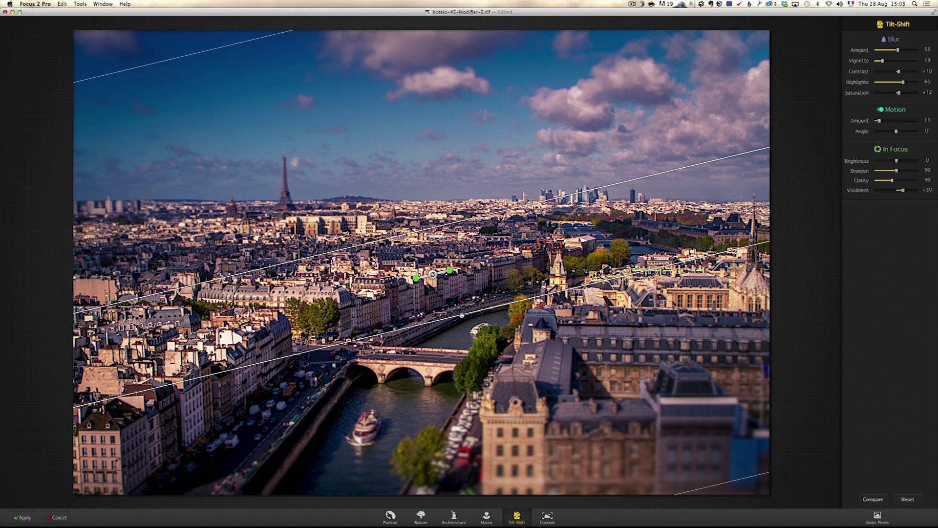
{"action": "left_click_drag", "start_coordinate": [467, 317], "coordinate": [470, 306]}
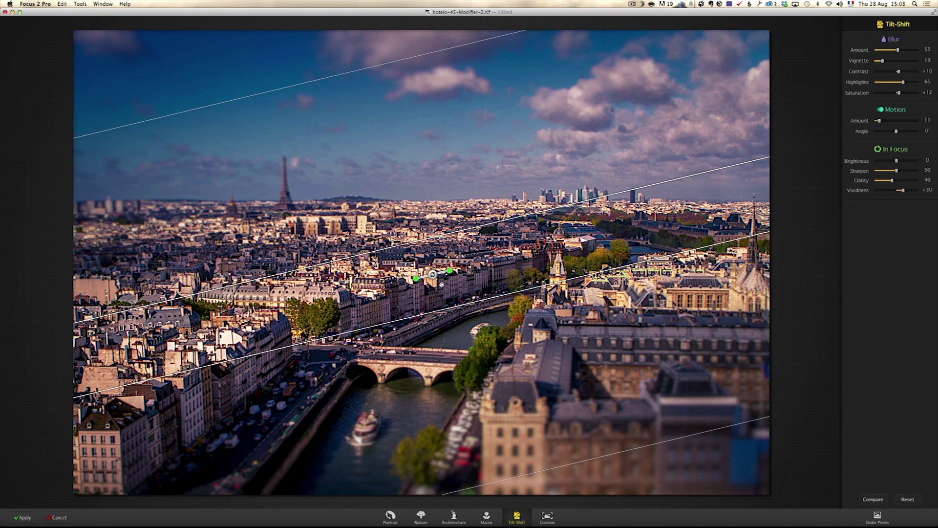
{"action": "left_click_drag", "start_coordinate": [449, 270], "coordinate": [449, 269]}
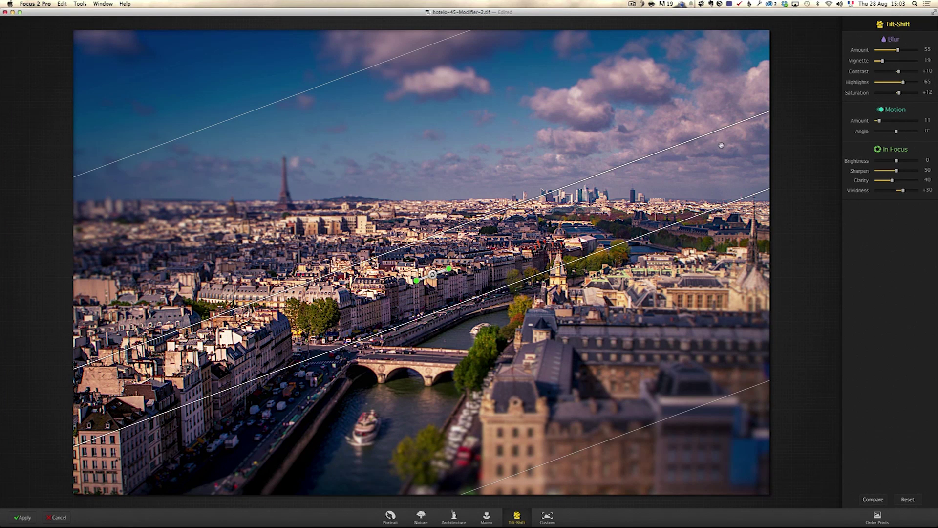
Set the in-focus Brightness +10, Sharpen 45, Clarity 63 and Vividness +5.
{"action": "left_click_drag", "start_coordinate": [896, 161], "coordinate": [903, 182]}
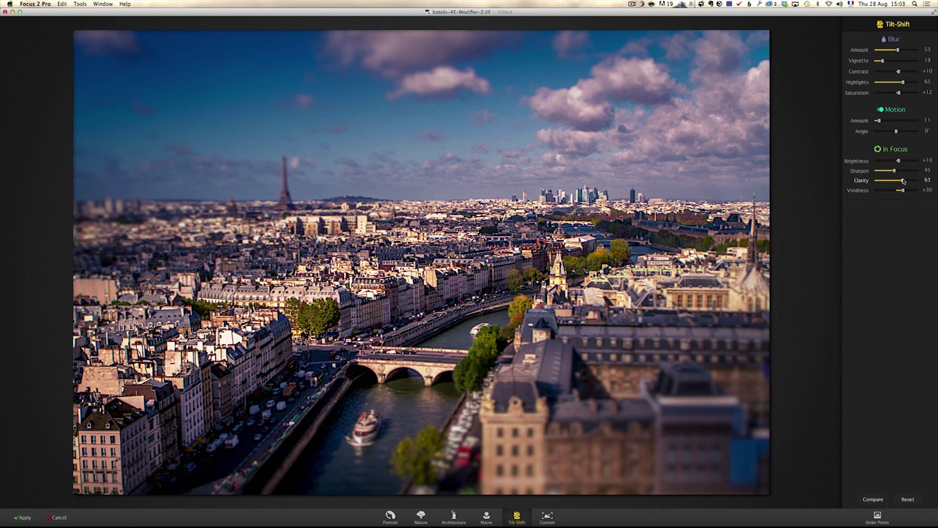
{"action": "mouse_move", "coordinate": [426, 324]}
{"action": "left_click_drag", "start_coordinate": [903, 192], "coordinate": [899, 192]}
Compare with the original, then flatten the focus band slightly and raise Blur Amount to 76.
{"action": "left_click", "coordinate": [873, 500]}
{"action": "left_click", "coordinate": [874, 500]}
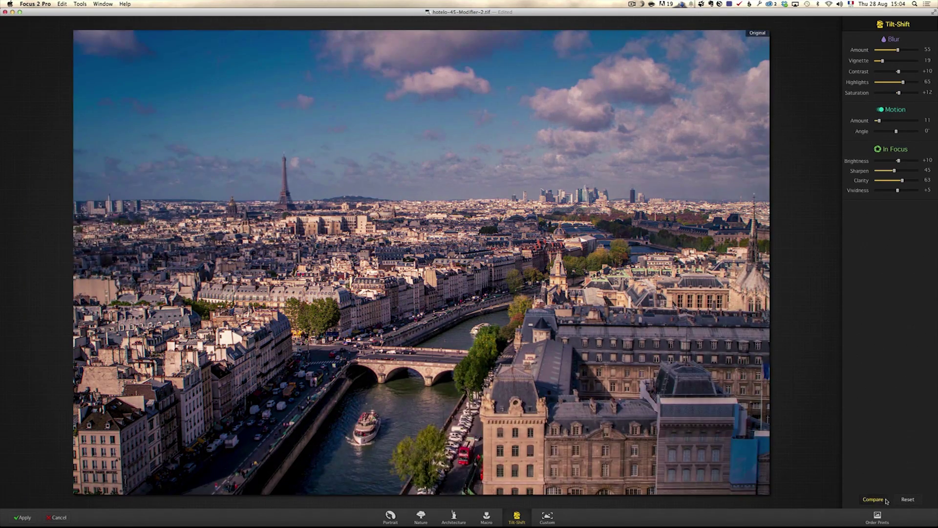
{"action": "mouse_move", "coordinate": [687, 321]}
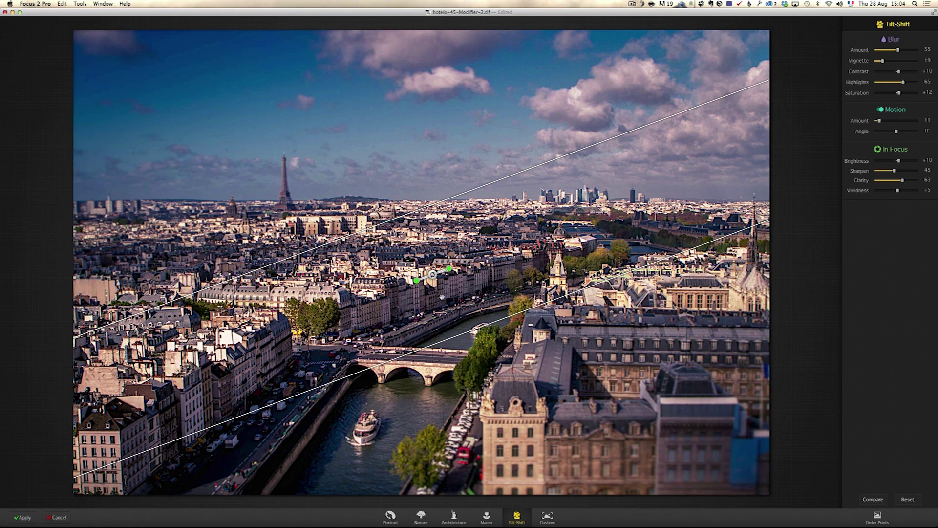
{"action": "left_click_drag", "start_coordinate": [408, 212], "coordinate": [468, 244]}
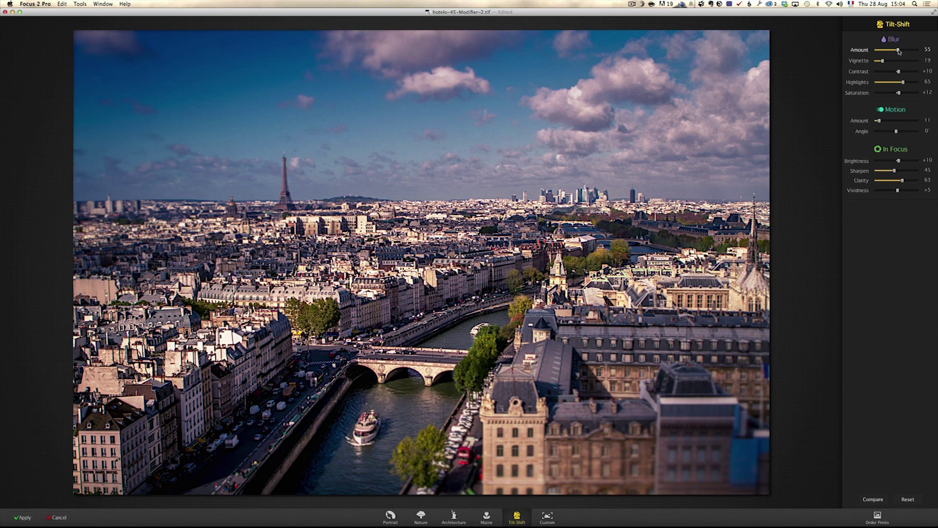
{"action": "left_click_drag", "start_coordinate": [898, 50], "coordinate": [905, 52]}
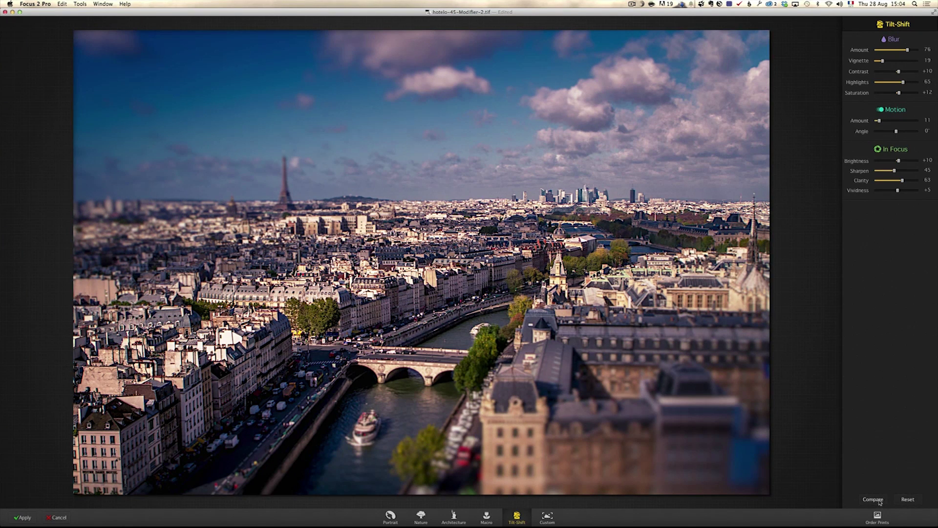
Apply the tilt-shift edit back to Lightroom and reset the original Paris DNG to unedited.
{"action": "left_click", "coordinate": [28, 517]}
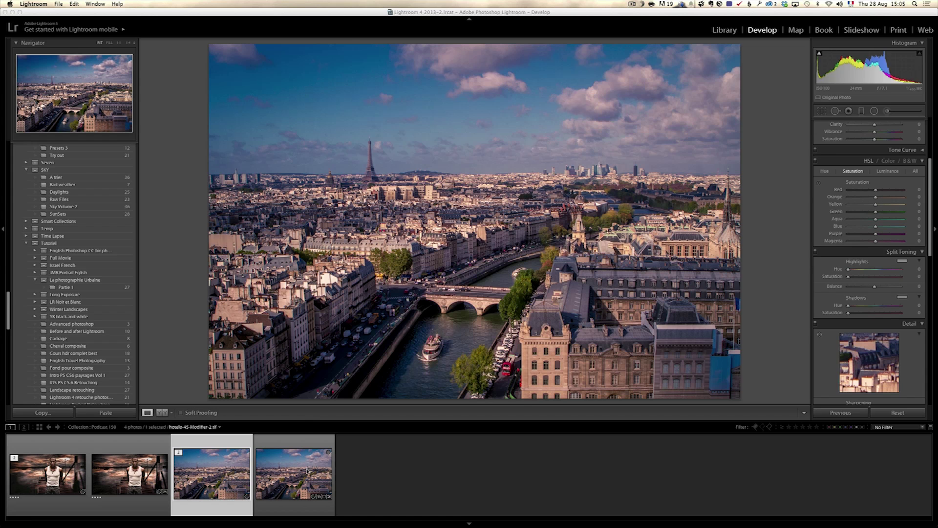
{"action": "left_click", "coordinate": [308, 471]}
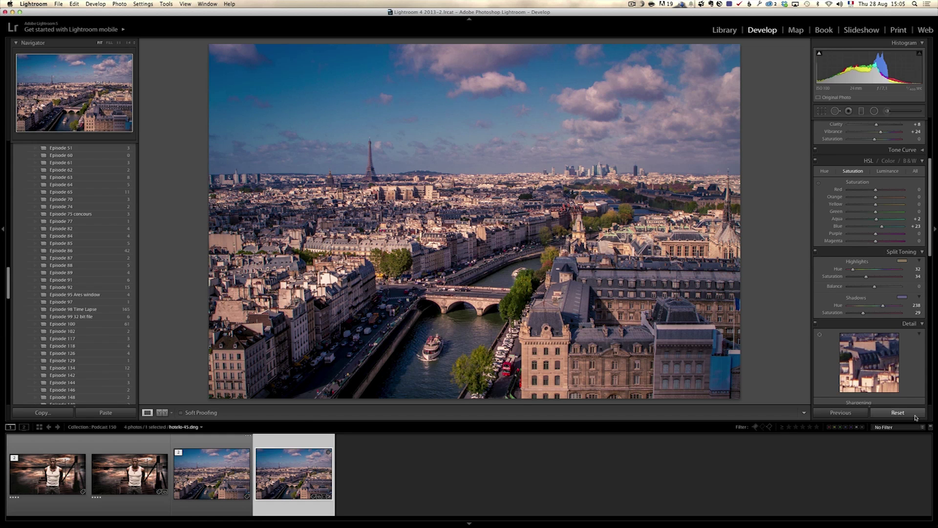
{"action": "left_click", "coordinate": [915, 415]}
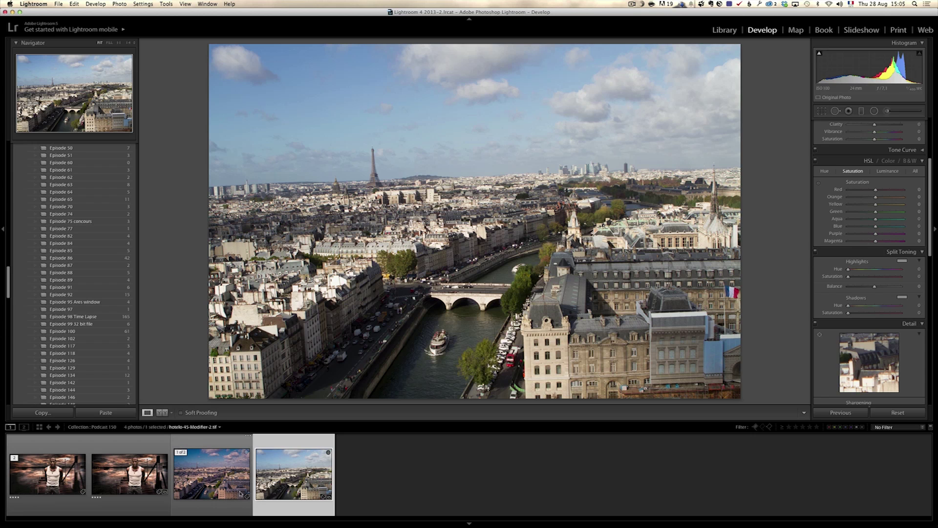
Browse the filmstrip from the tilt-shift Paris copy to the motion-blurred pier portrait.
{"action": "left_click", "coordinate": [230, 487]}
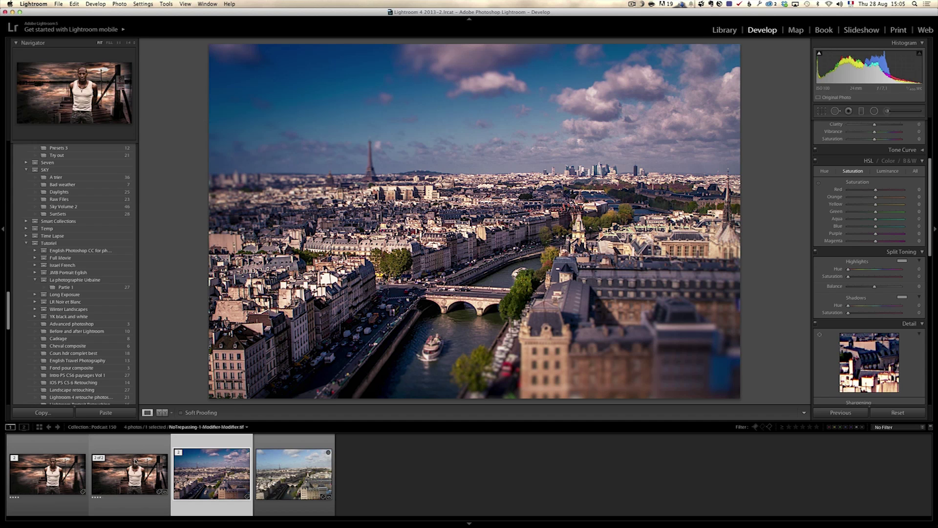
{"action": "left_click", "coordinate": [135, 461]}
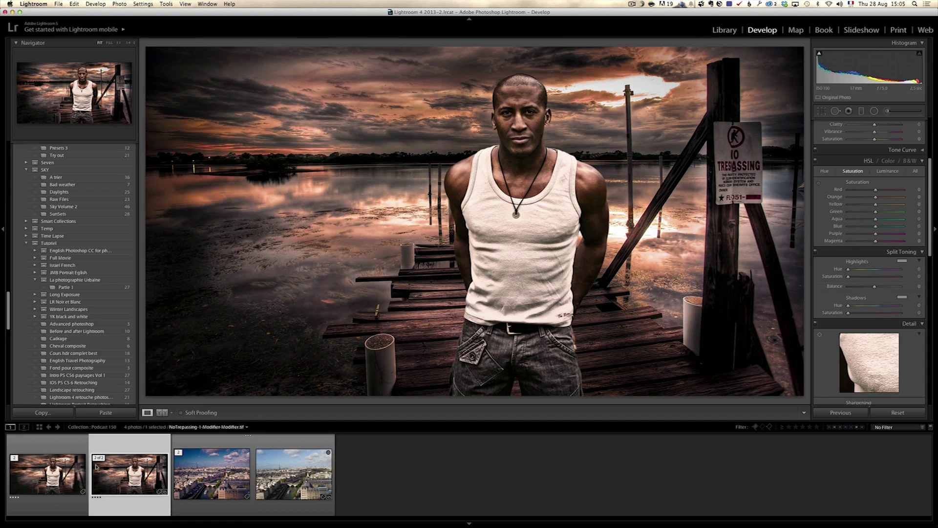
{"action": "left_click", "coordinate": [48, 474]}
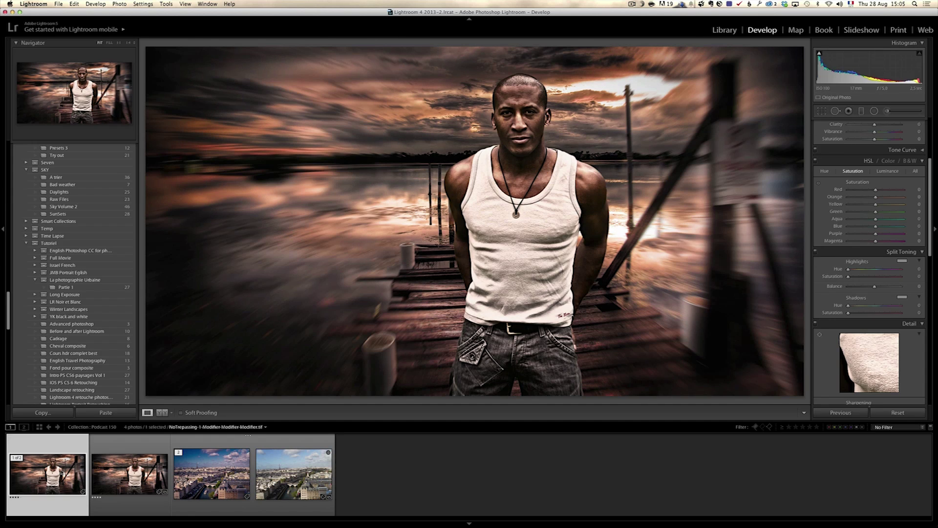